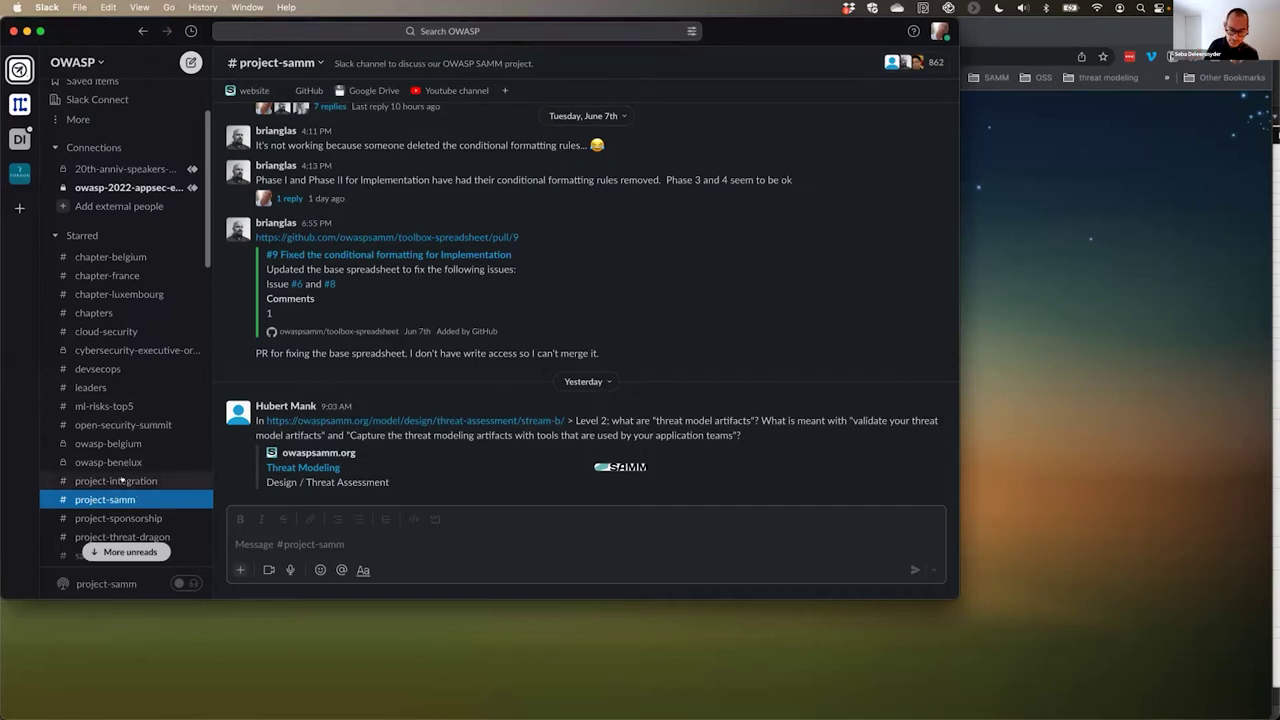
# - Look through the earlier messages in the project-samm channel back to the May 28th discussion
pyautogui.scroll(-1, 120, 482)
pyautogui.scroll(-5, 122, 480)
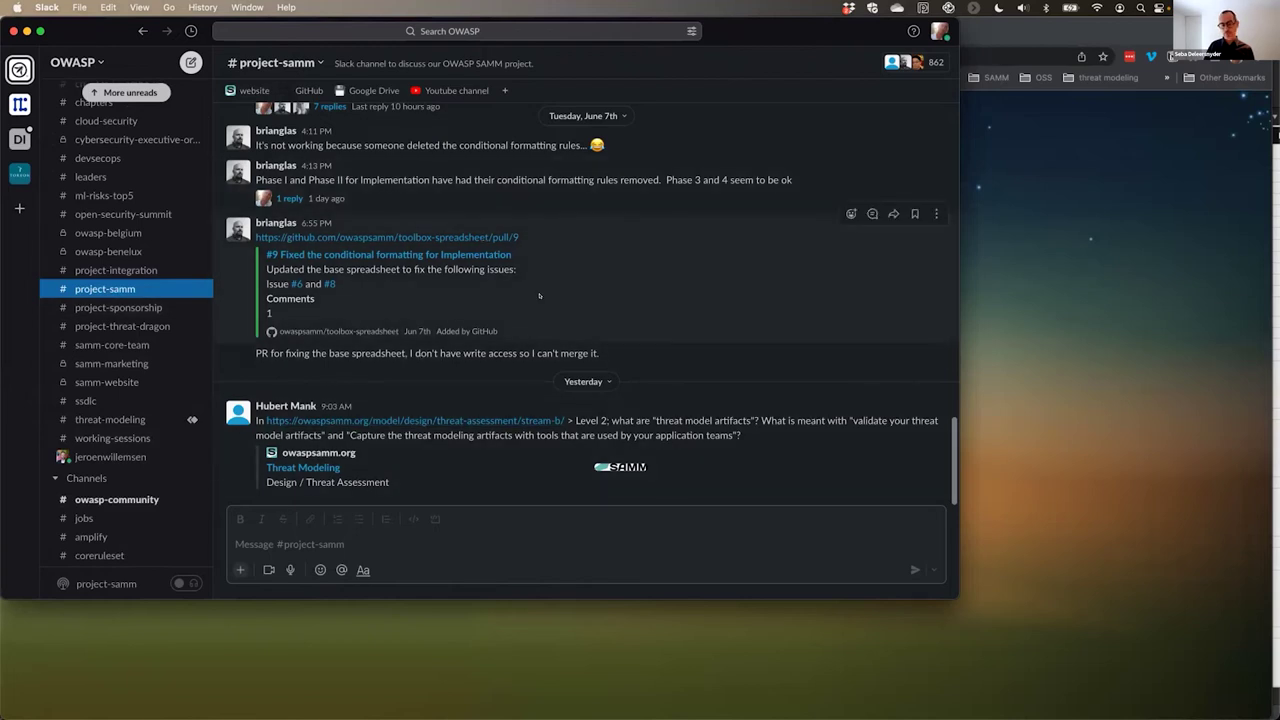
pyautogui.scroll(15, 572, 325)
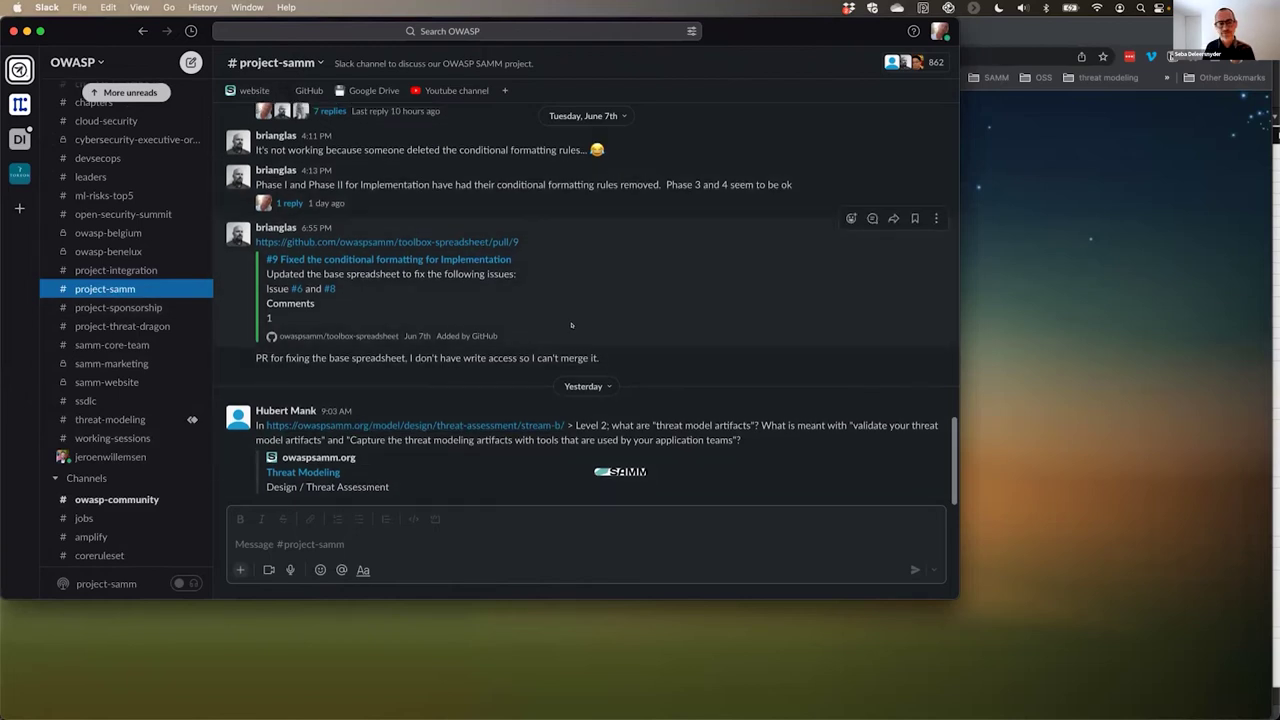
pyautogui.scroll(15, 572, 325)
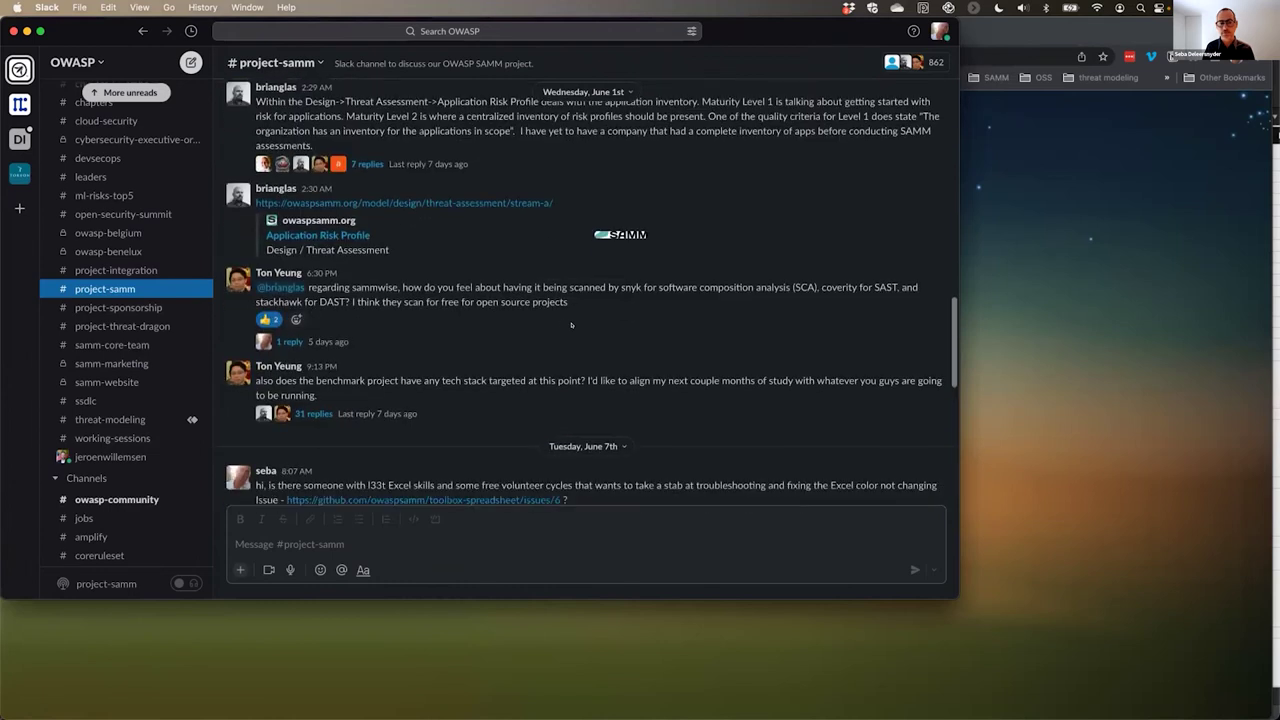
pyautogui.scroll(8, 572, 325)
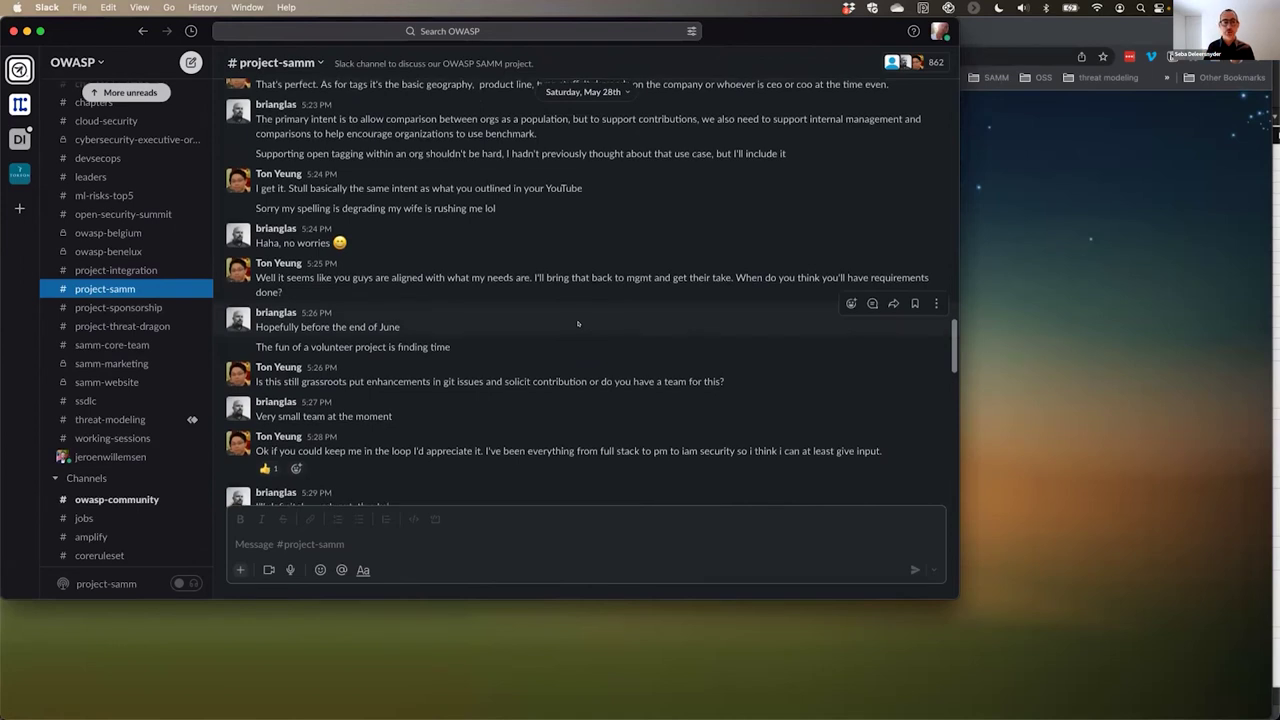
pyautogui.scroll(13, 578, 323)
pyautogui.scroll(-8, 578, 323)
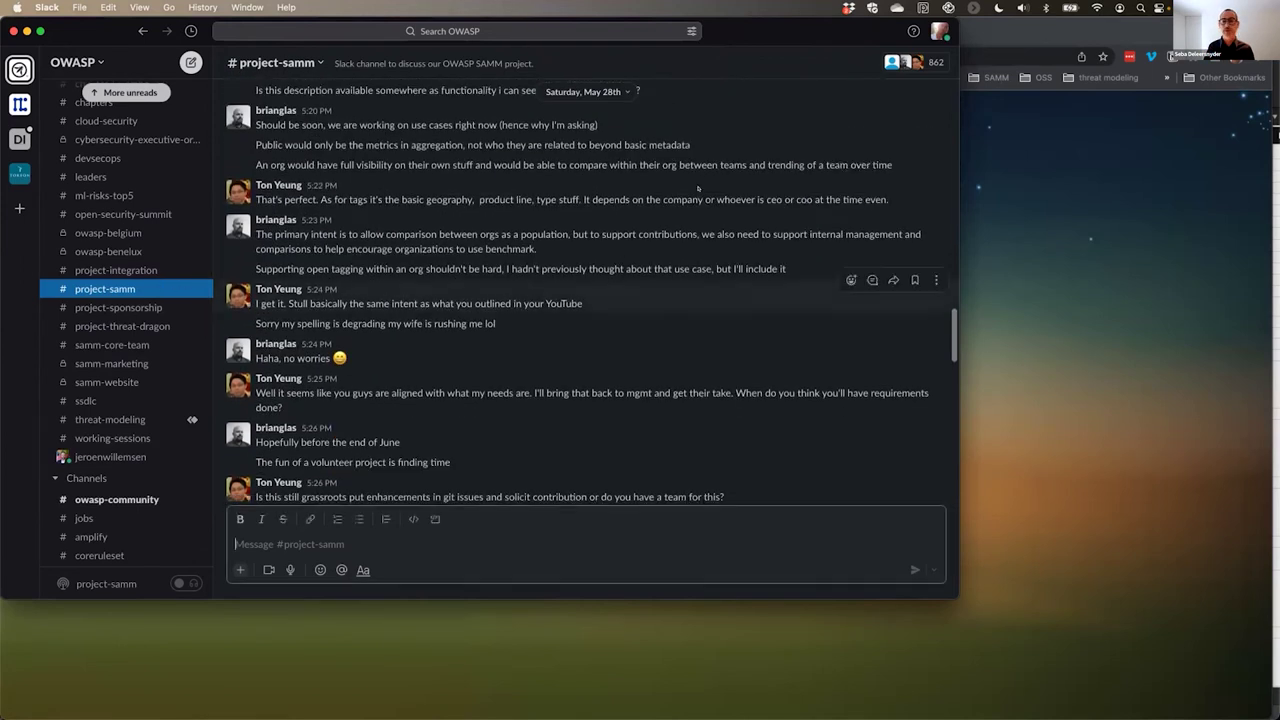
pyautogui.scroll(4, 283, 80)
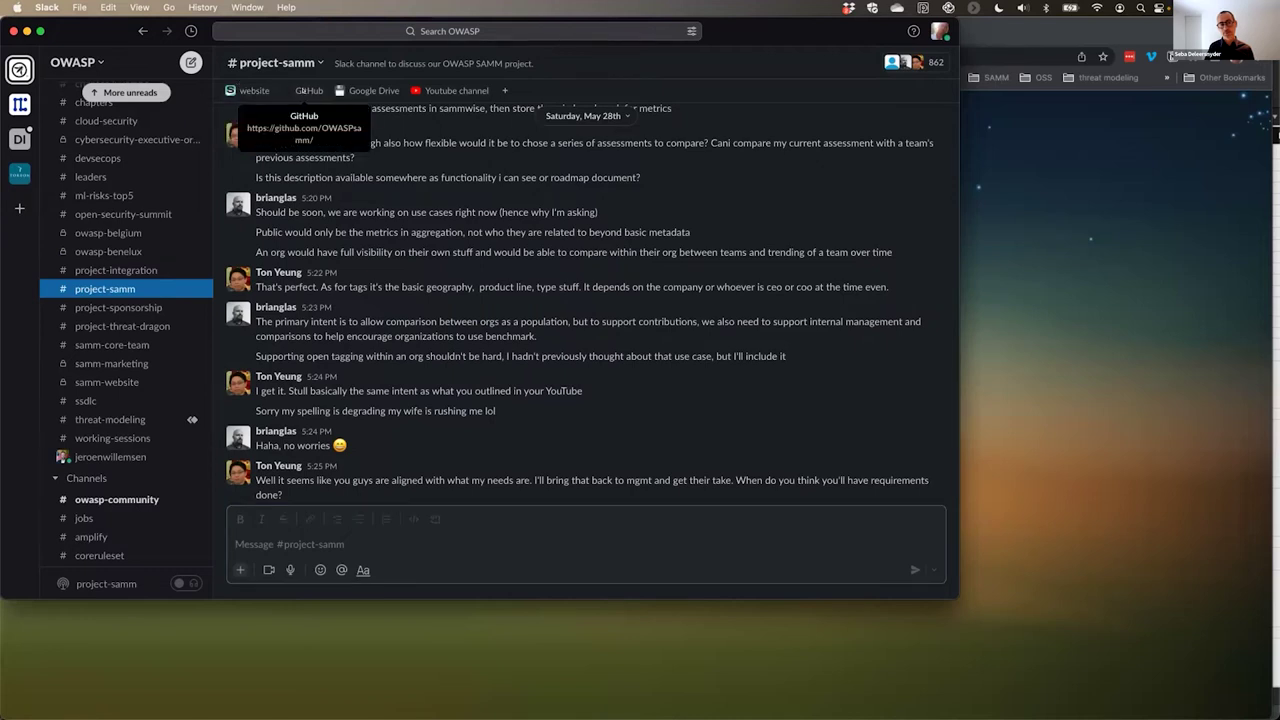
# - Open the project's GitHub organization from the channel's bookmarks and view the releases of the core repository
pyautogui.click(303, 90)
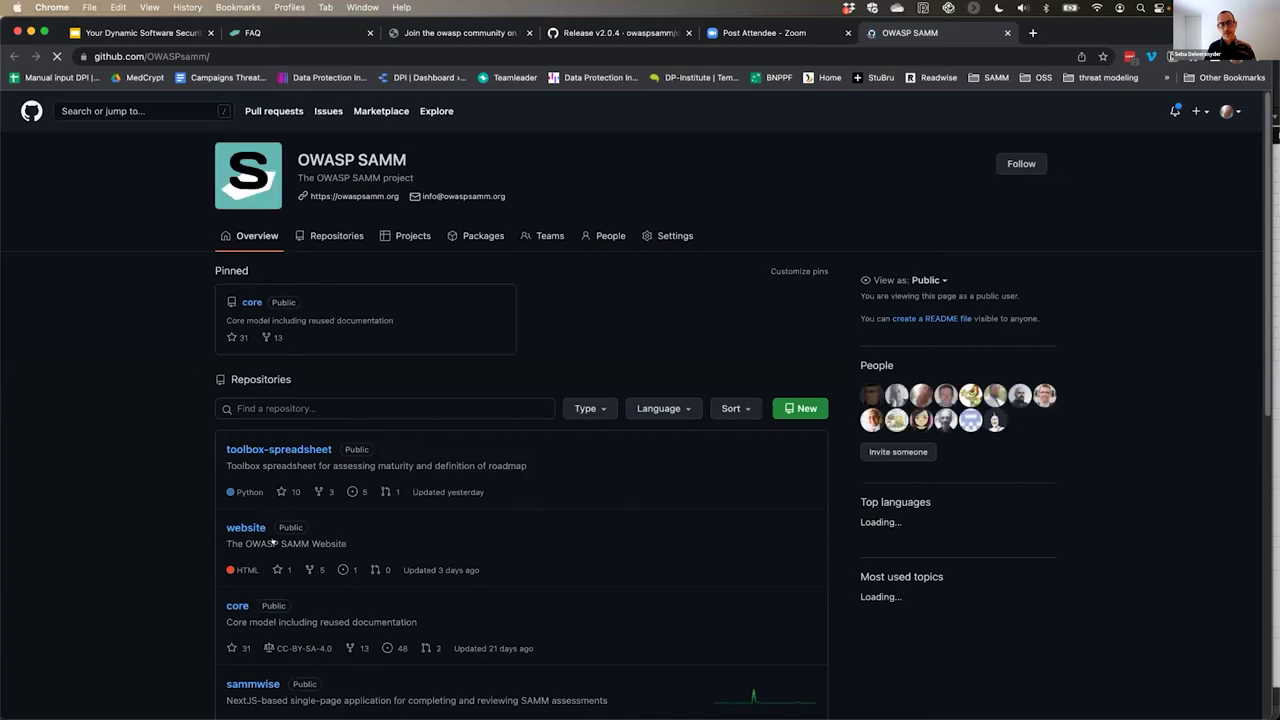
pyautogui.scroll(-3, 400, 477)
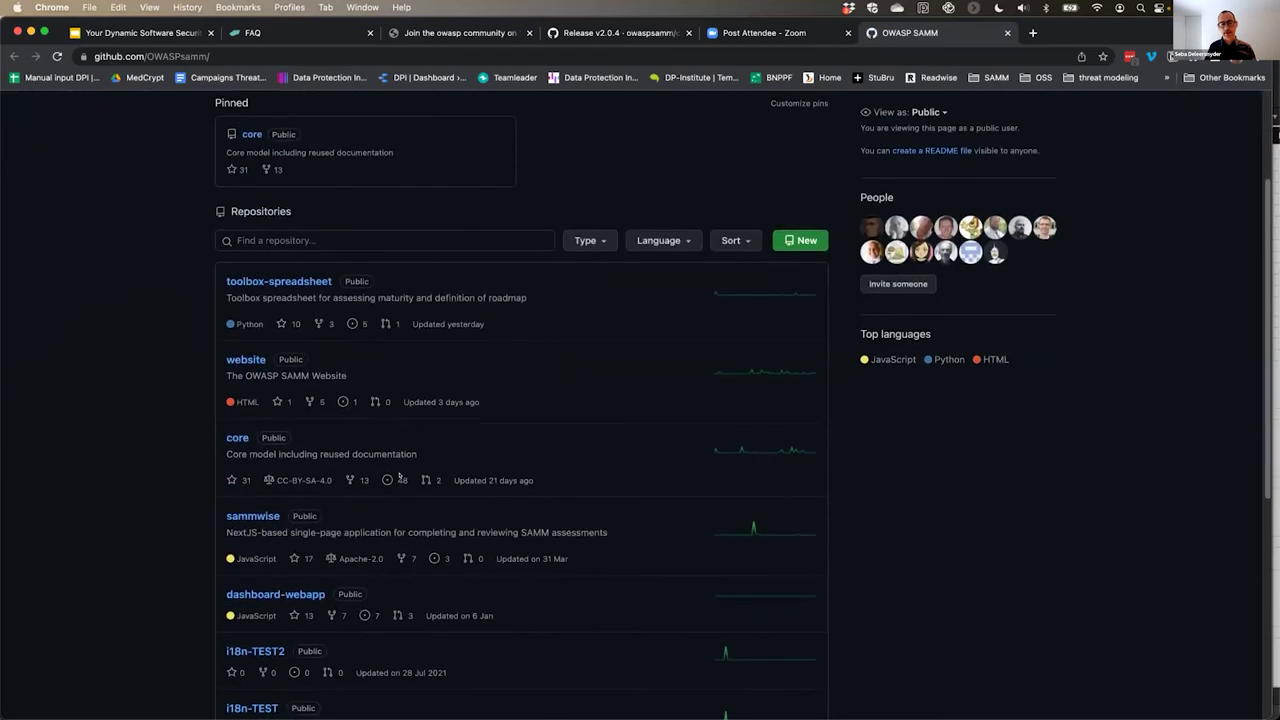
pyautogui.scroll(-2, 400, 478)
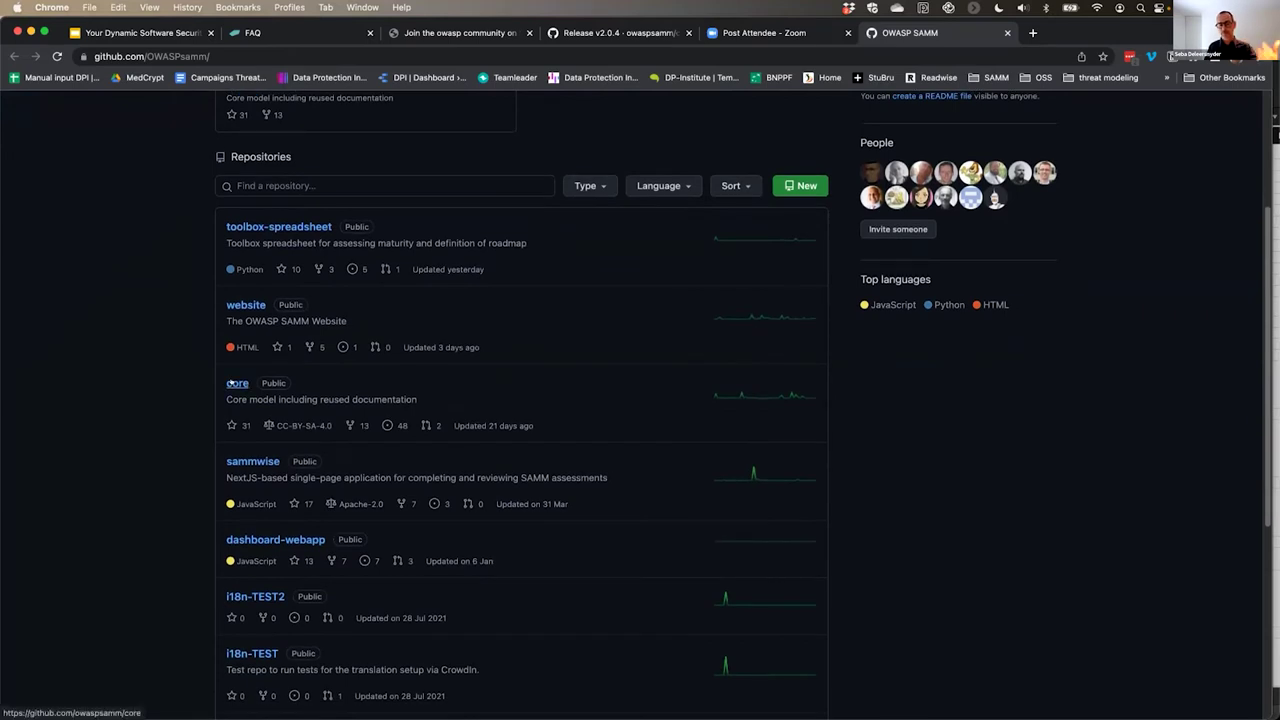
pyautogui.click(232, 384)
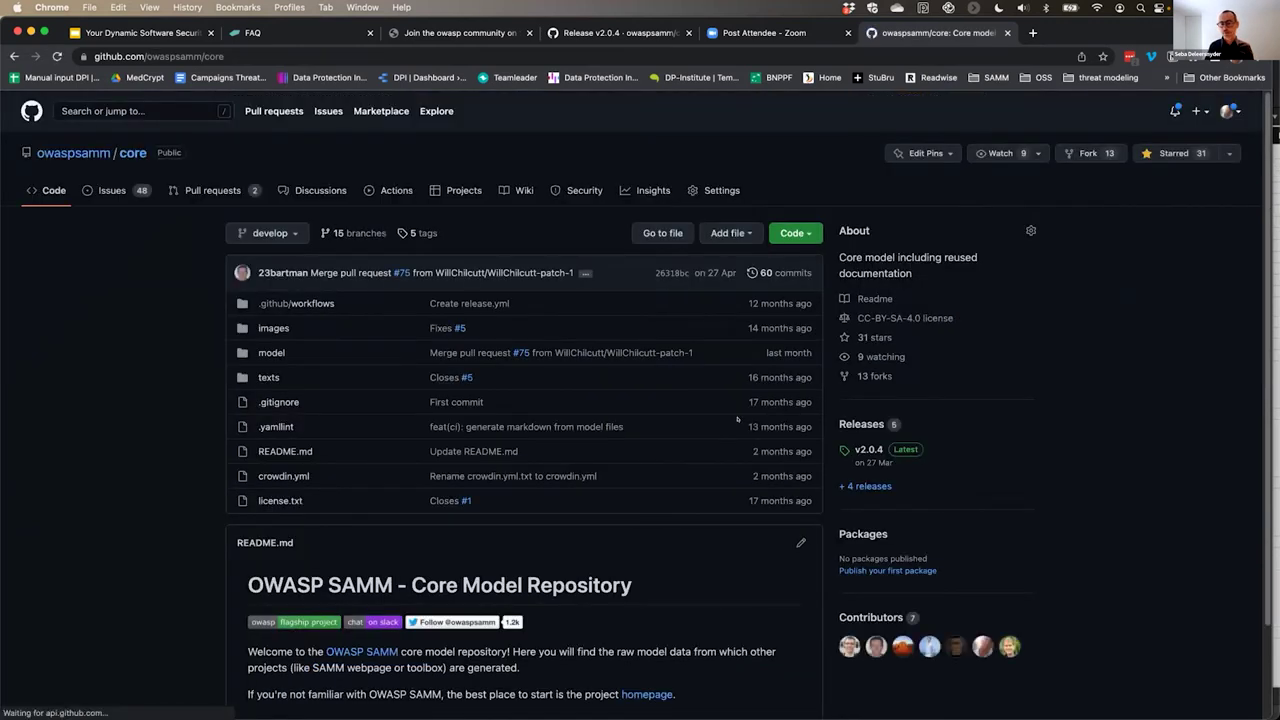
pyautogui.click(857, 424)
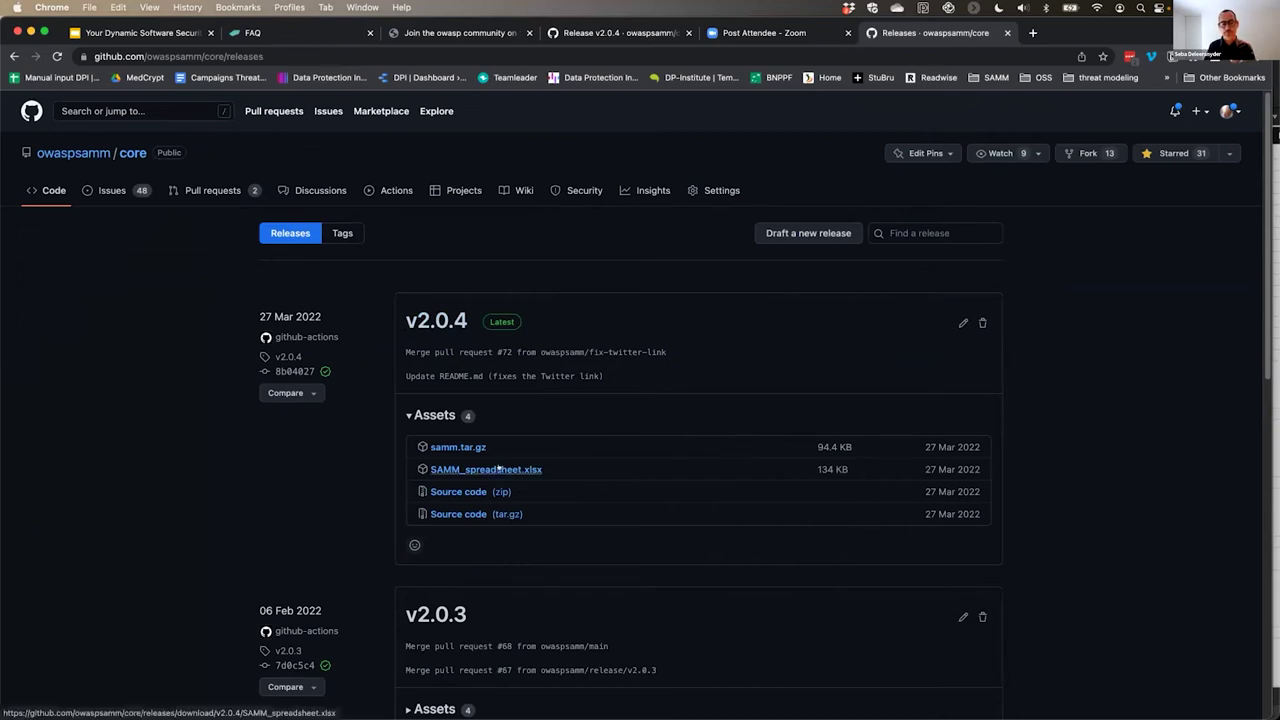
# - Return to Slack, open the channel's Google Drive bookmark, and open the Train-the-Trainer folder inside SAMM training
pyautogui.press('super+Tab')
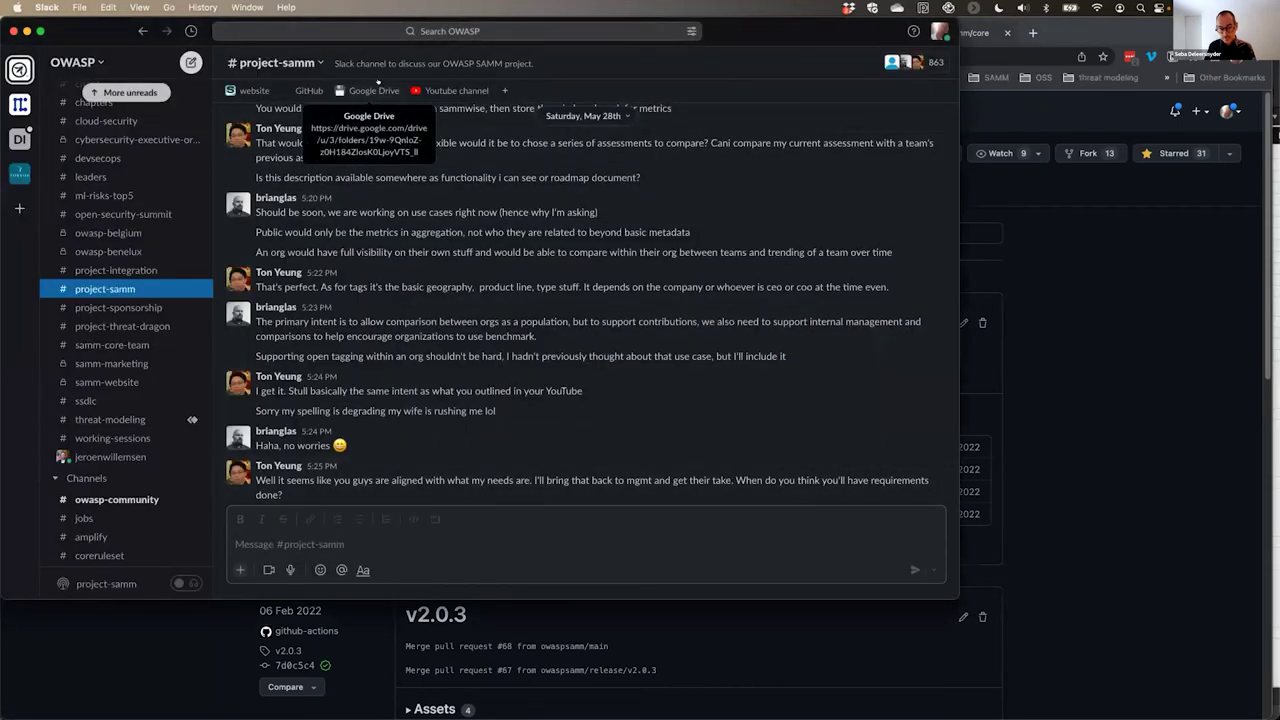
pyautogui.click(377, 86)
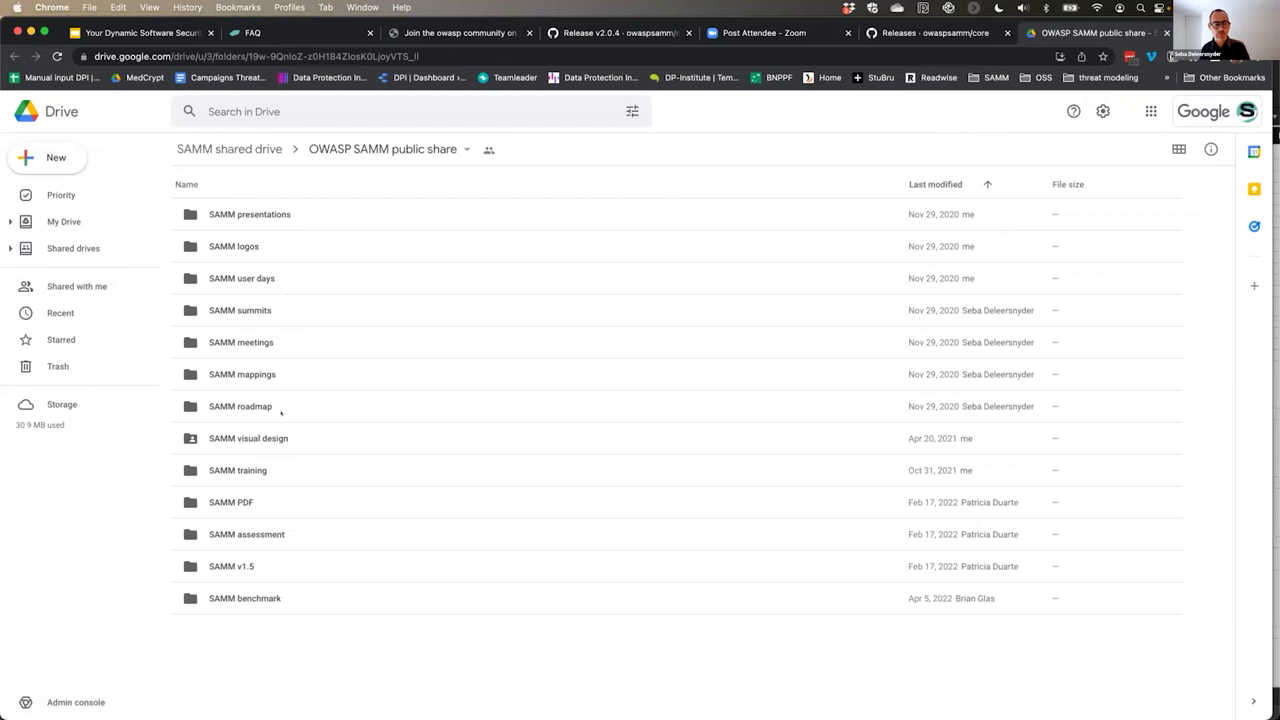
pyautogui.doubleClick(249, 467)
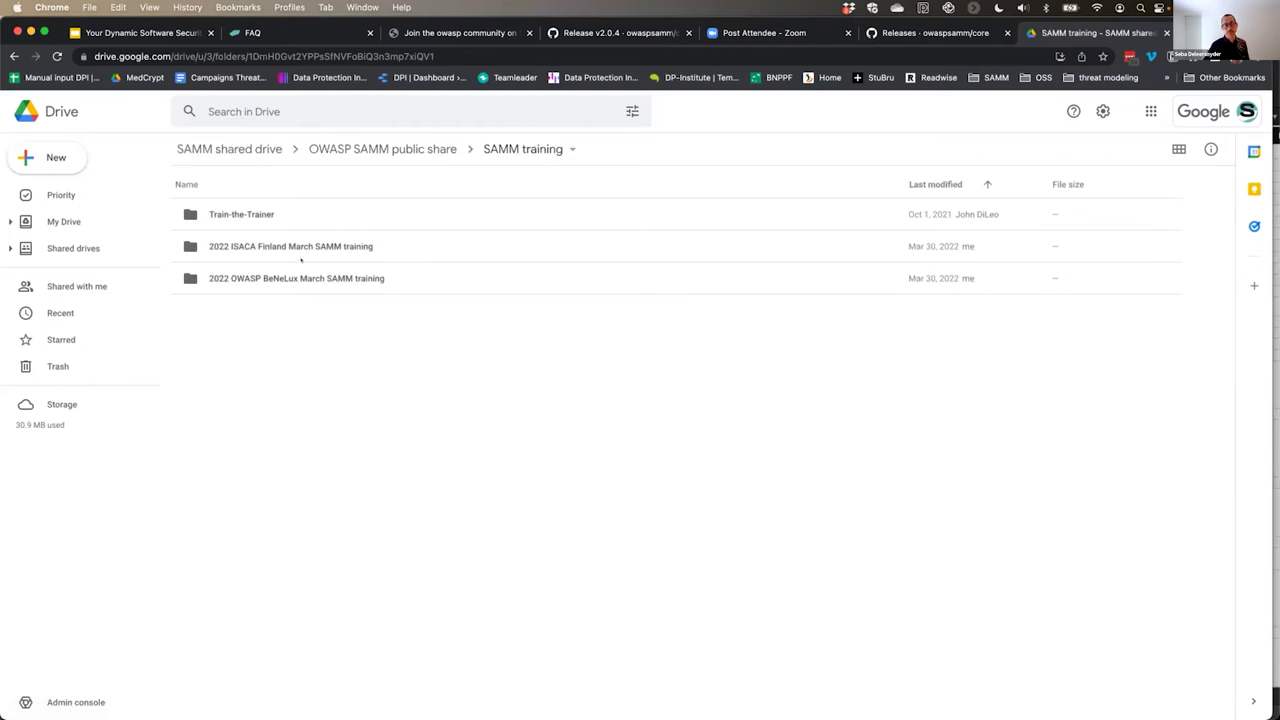
pyautogui.doubleClick(263, 213)
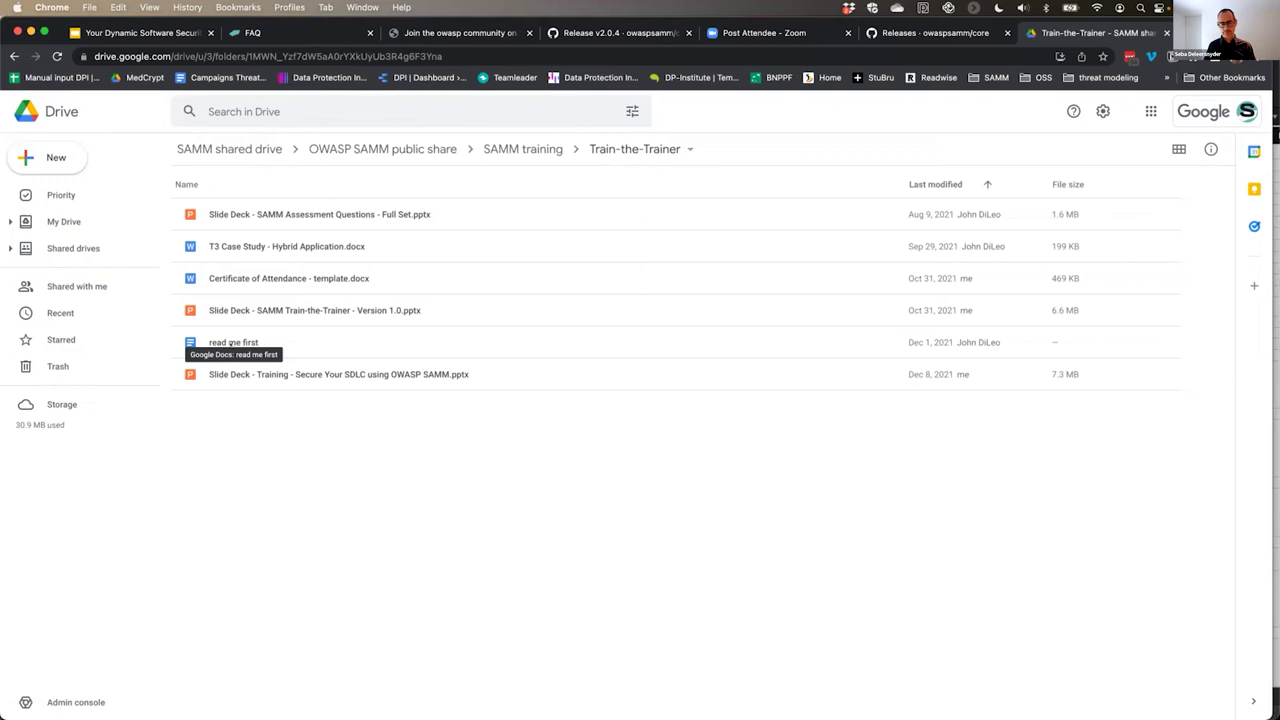
# - Return to Slack, open the channel's YouTube bookmark, and look over the uploaded OWASP SAMM videos
pyautogui.press('super+Tab')
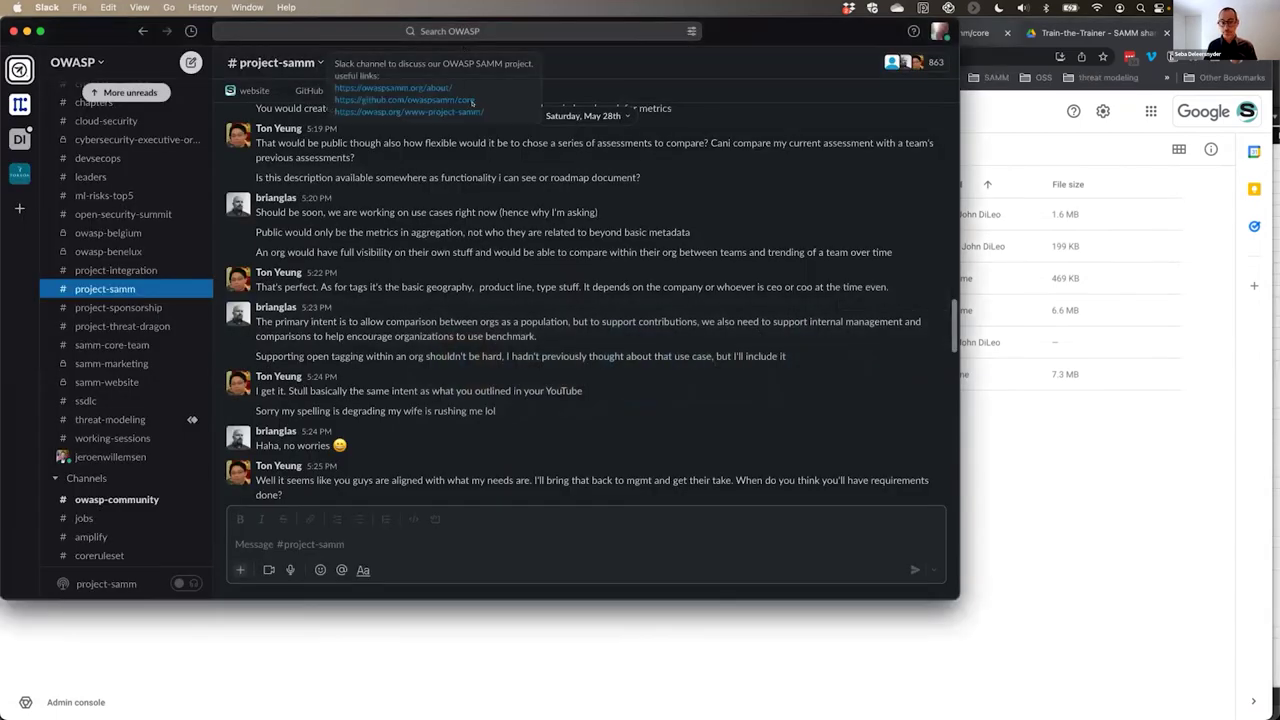
pyautogui.click(460, 90)
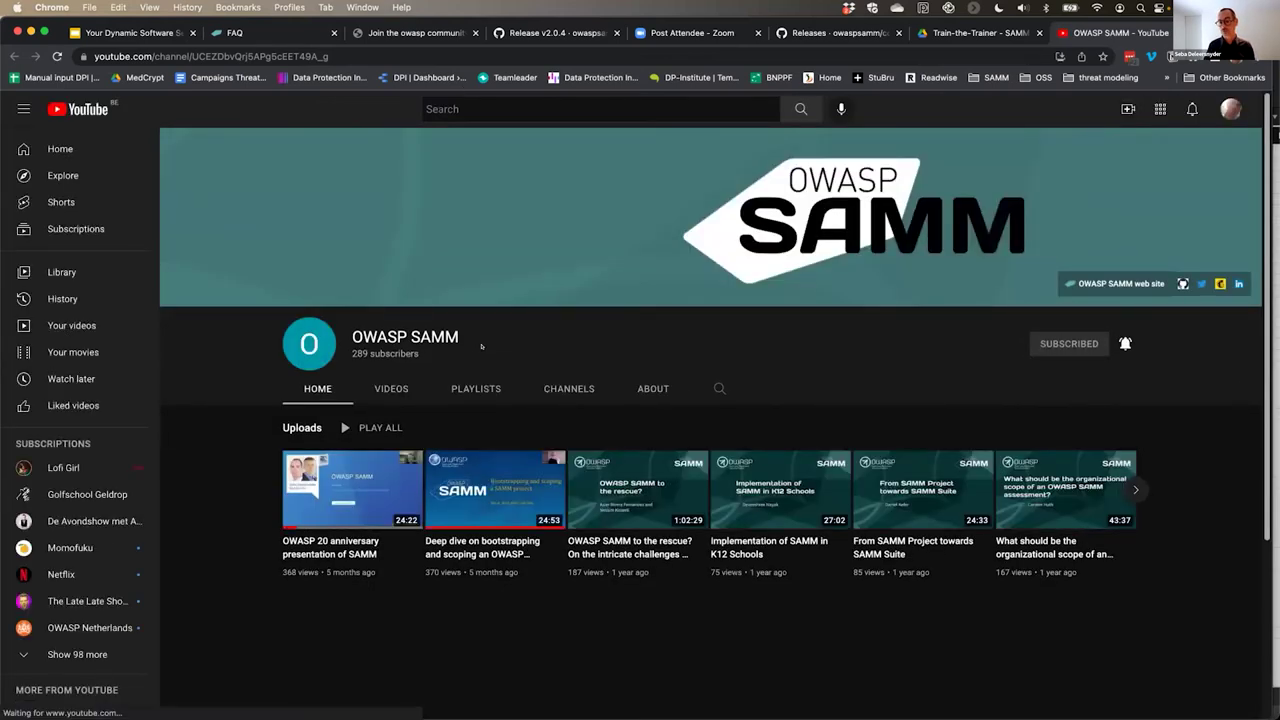
pyautogui.scroll(-3, 481, 346)
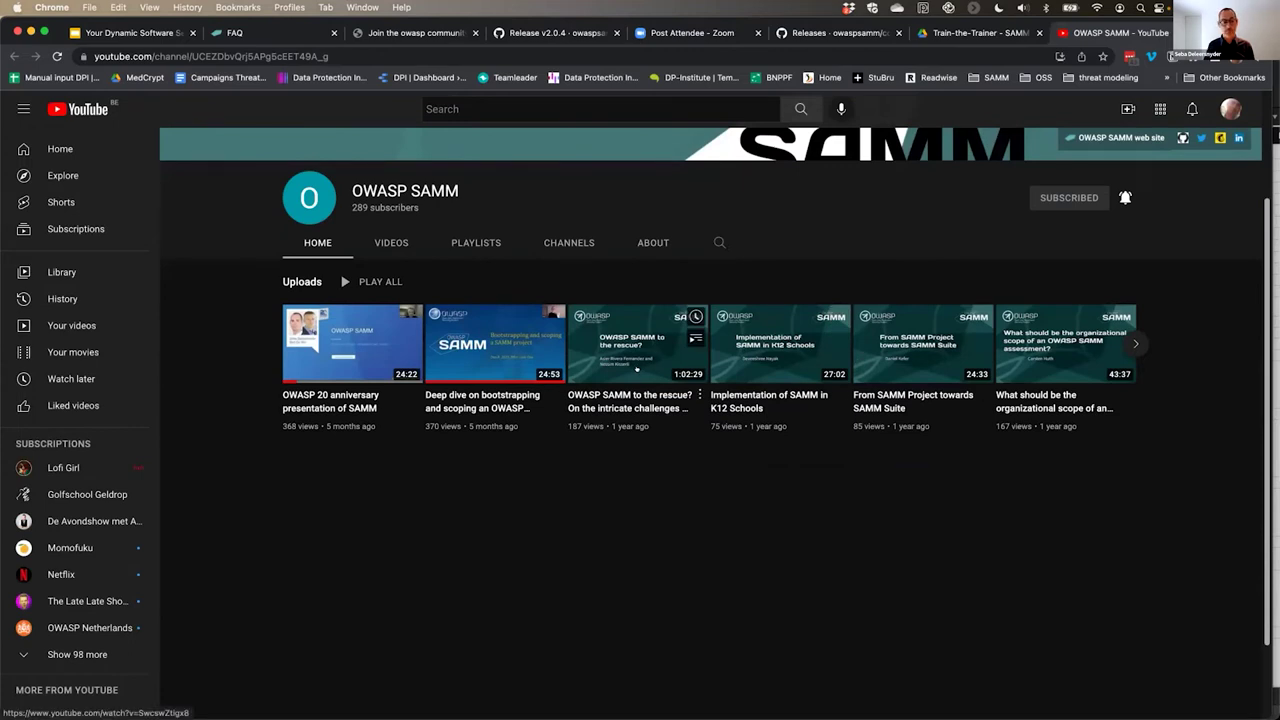
pyautogui.scroll(3, 1066, 348)
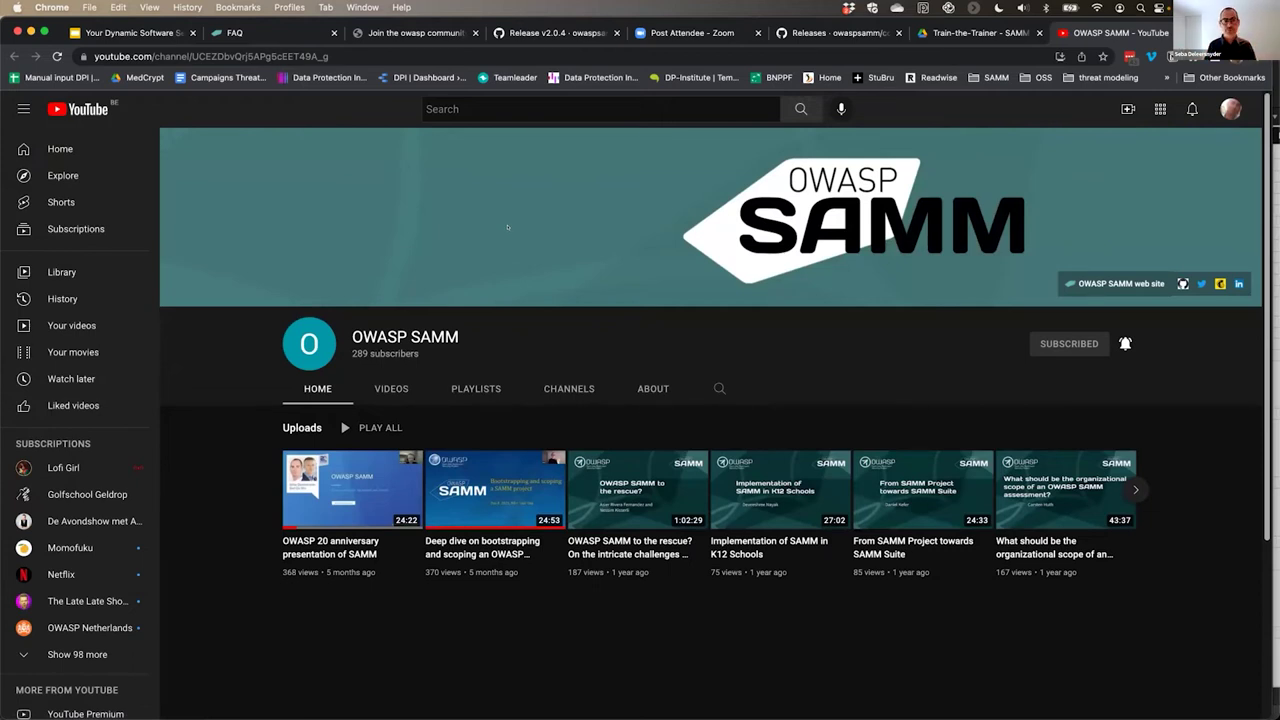
# - Go from the open SAMM FAQ page to the site's homepage and view the Toolbox links on the SAMM Assessment page
pyautogui.click(290, 37)
pyautogui.scroll(5, 366, 188)
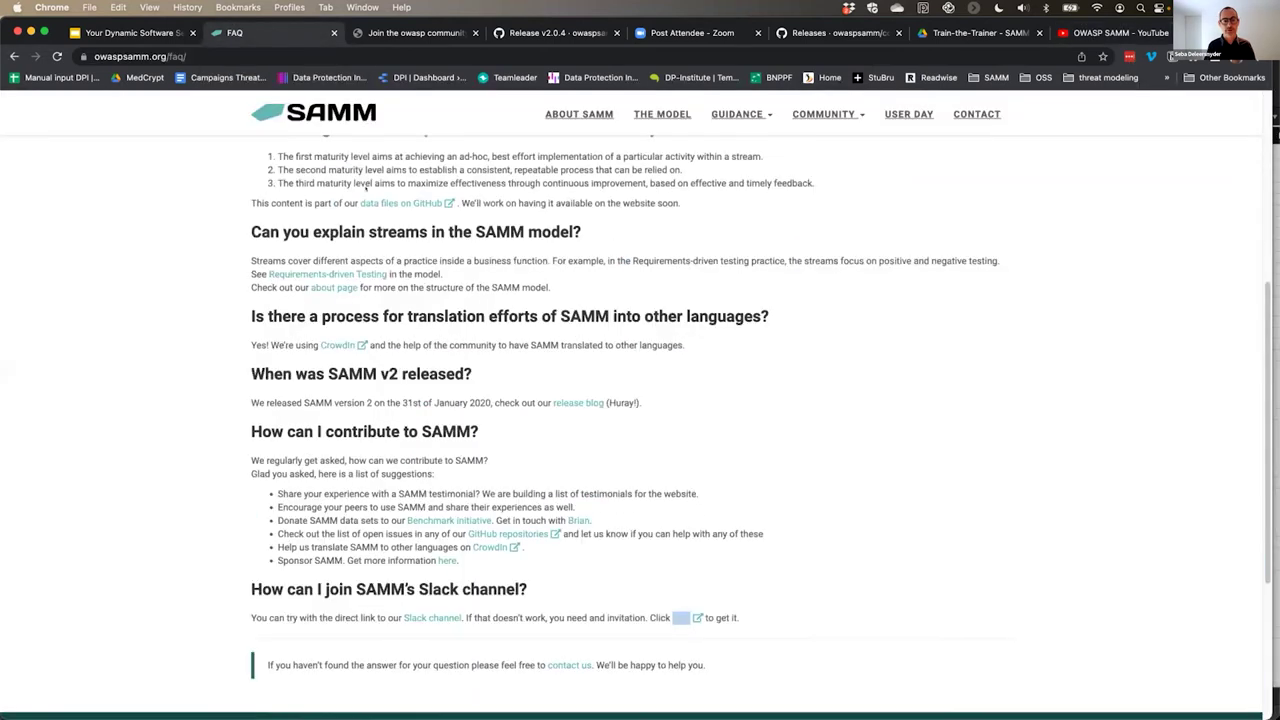
pyautogui.scroll(2, 366, 188)
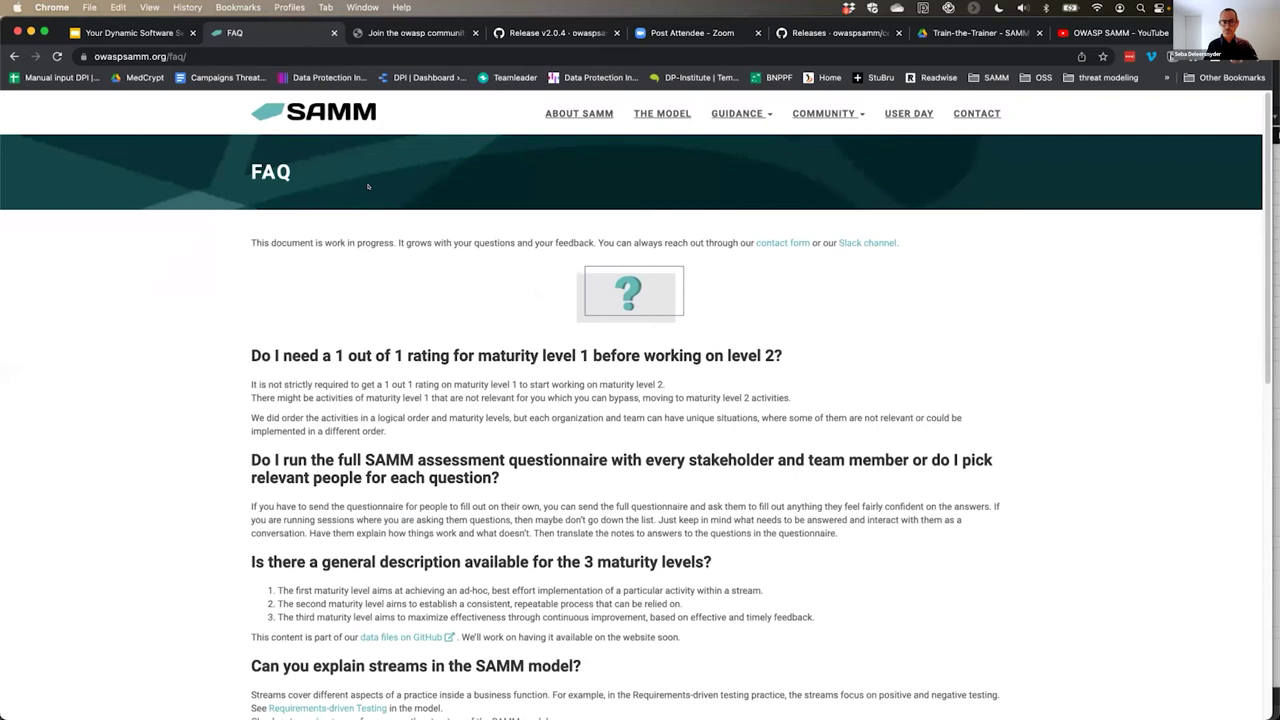
pyautogui.click(314, 112)
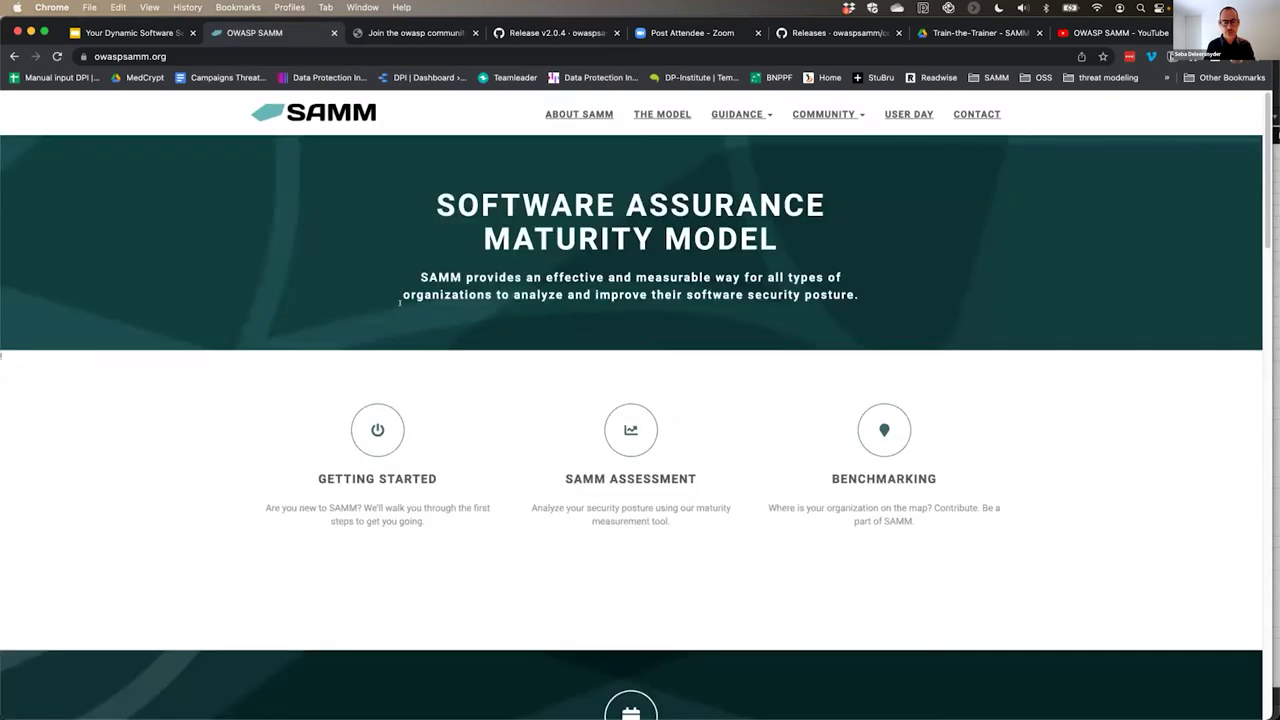
pyautogui.click(604, 466)
pyautogui.scroll(-2, 604, 466)
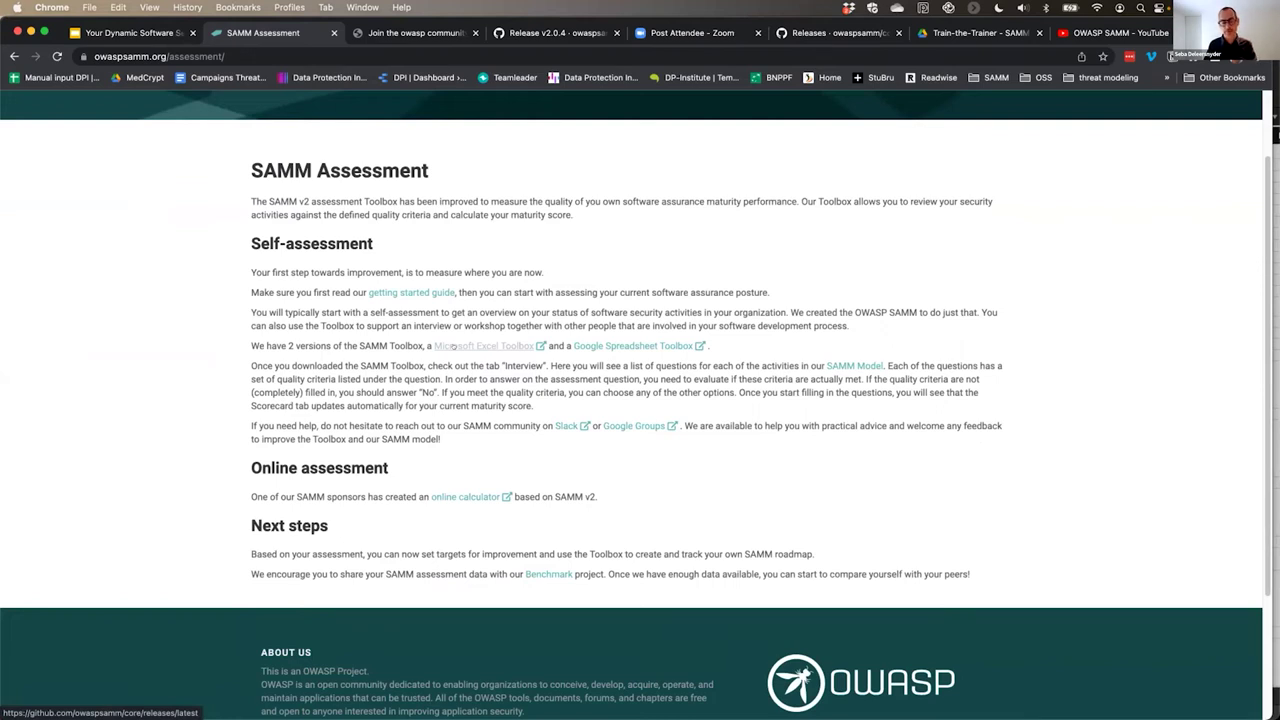
# - Switch to the SAMM spreadsheet in Excel, view the Attribution and License sheet, and return to the Interview sheet
pyautogui.press('super+Tab')
pyautogui.press('super+Tab')
pyautogui.press('super+Tab')
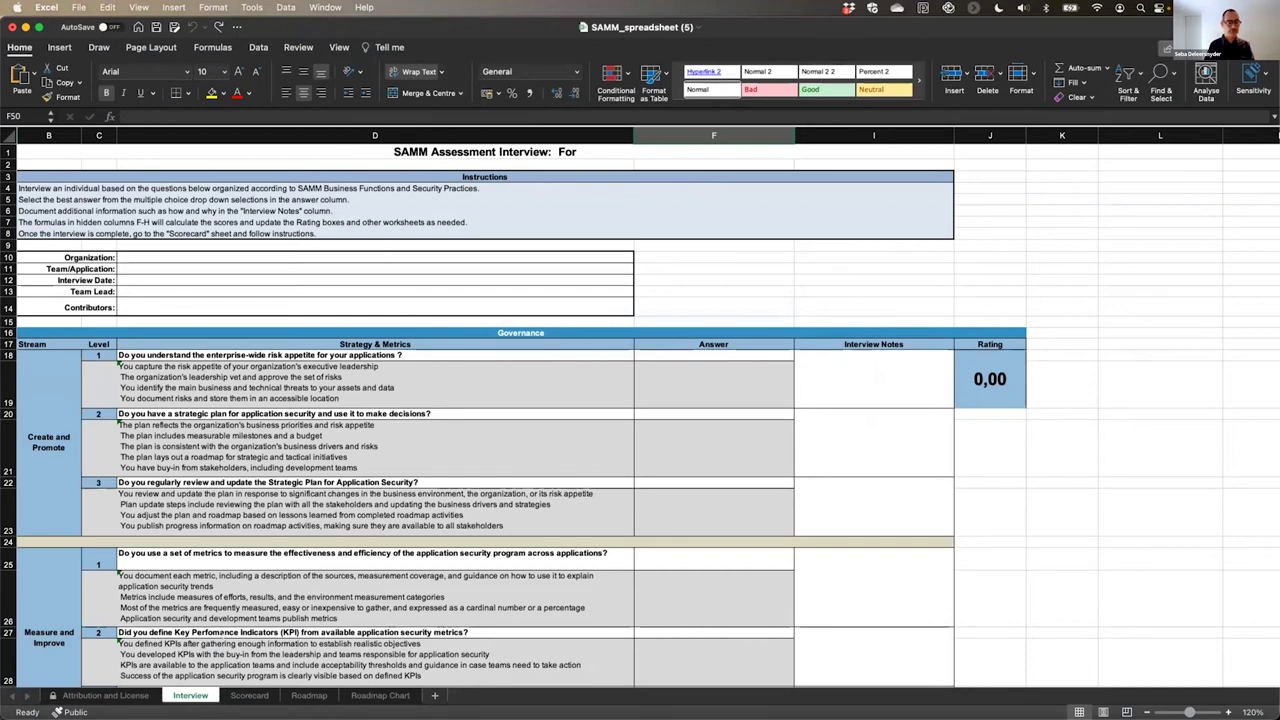
pyautogui.click(122, 696)
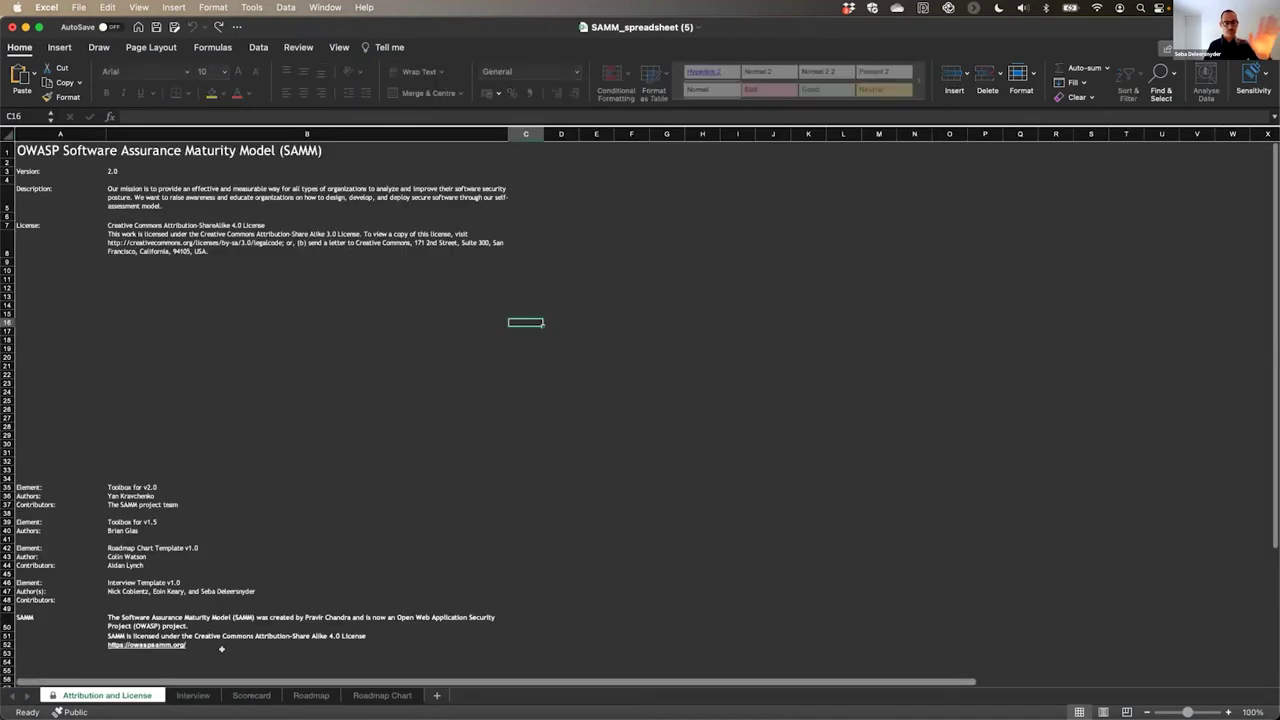
pyautogui.click(193, 695)
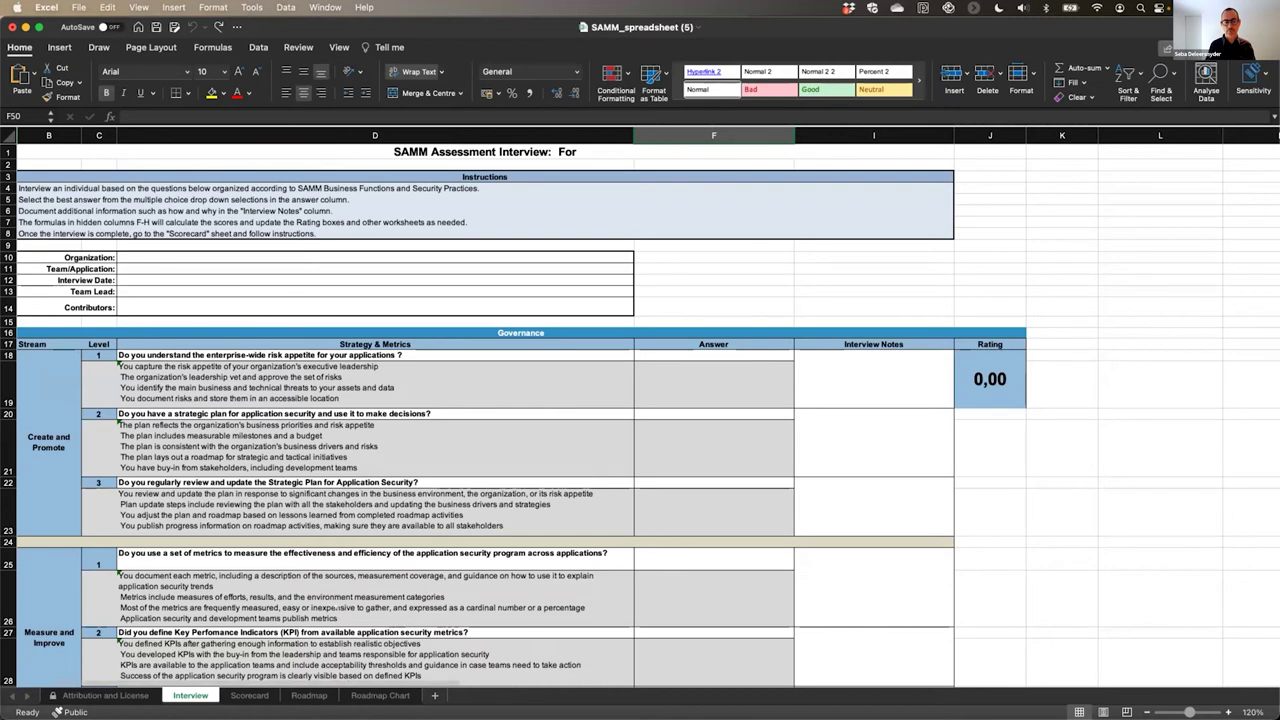
# - Answer the level 1 SDLC training question under Education & Guidance with "Yes, at least half of them"
pyautogui.scroll(-1, 433, 494)
pyautogui.scroll(-10, 640, 416)
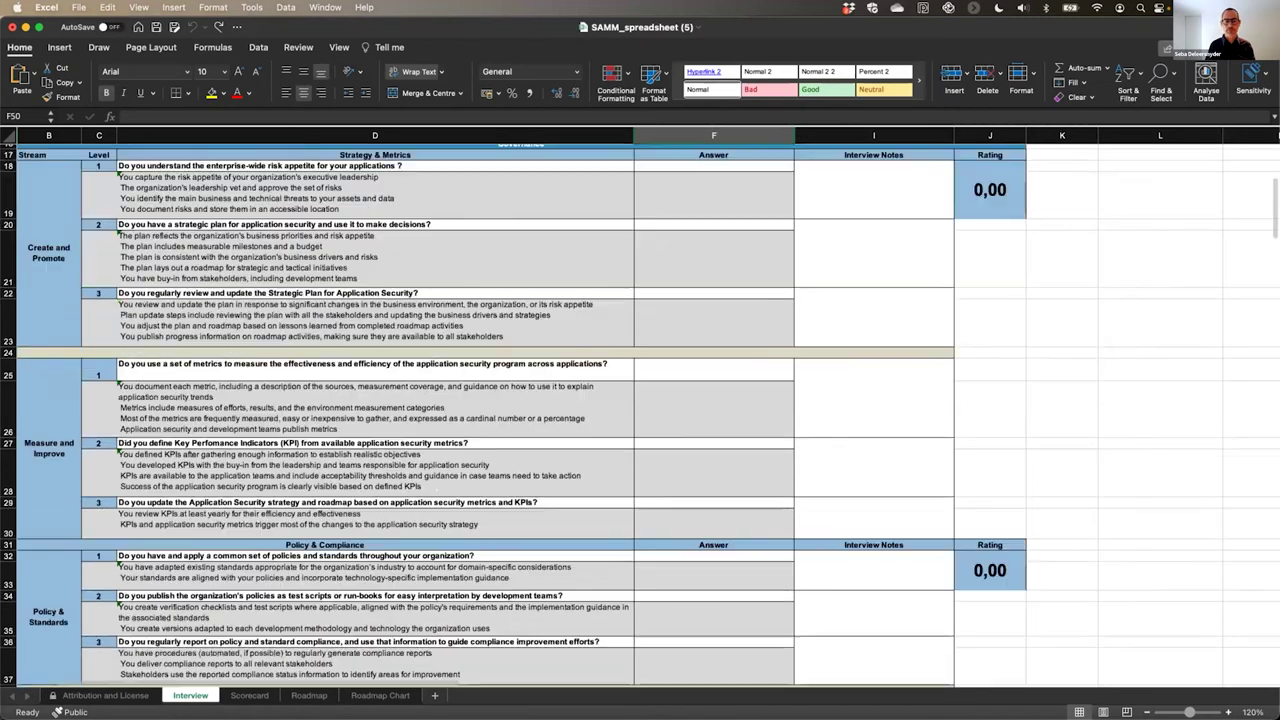
pyautogui.scroll(-5, 640, 416)
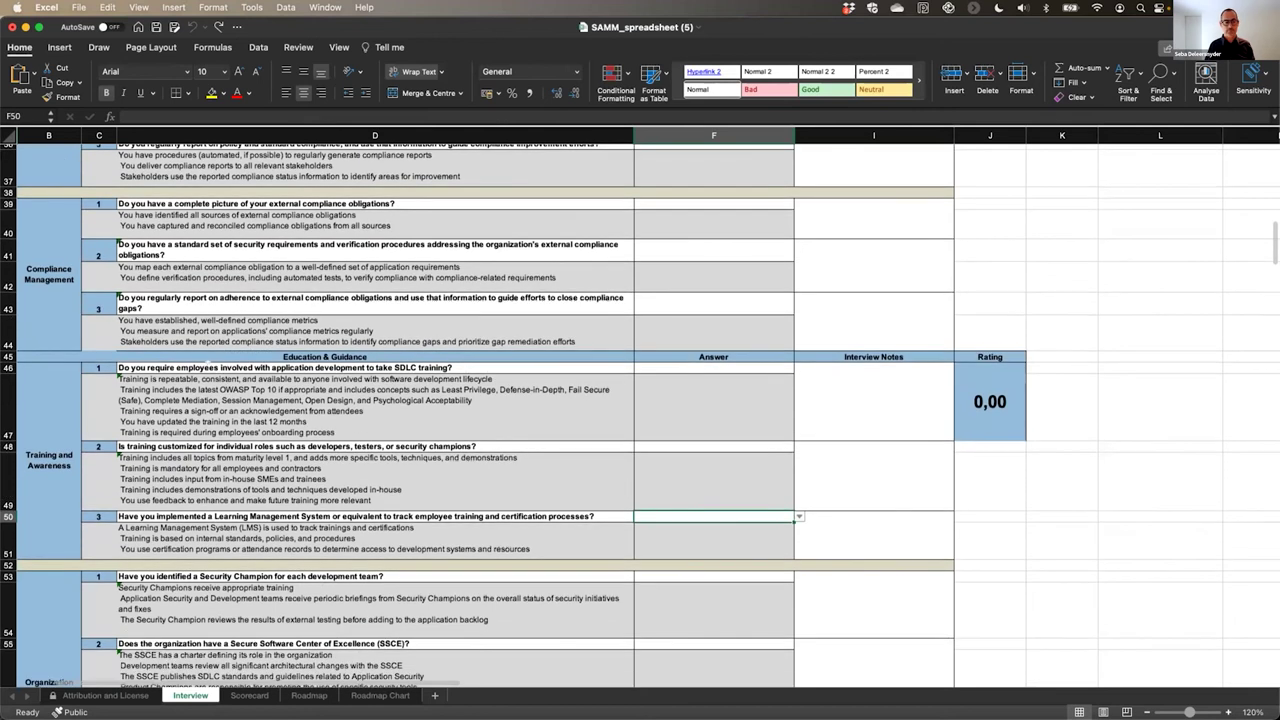
pyautogui.click(260, 368)
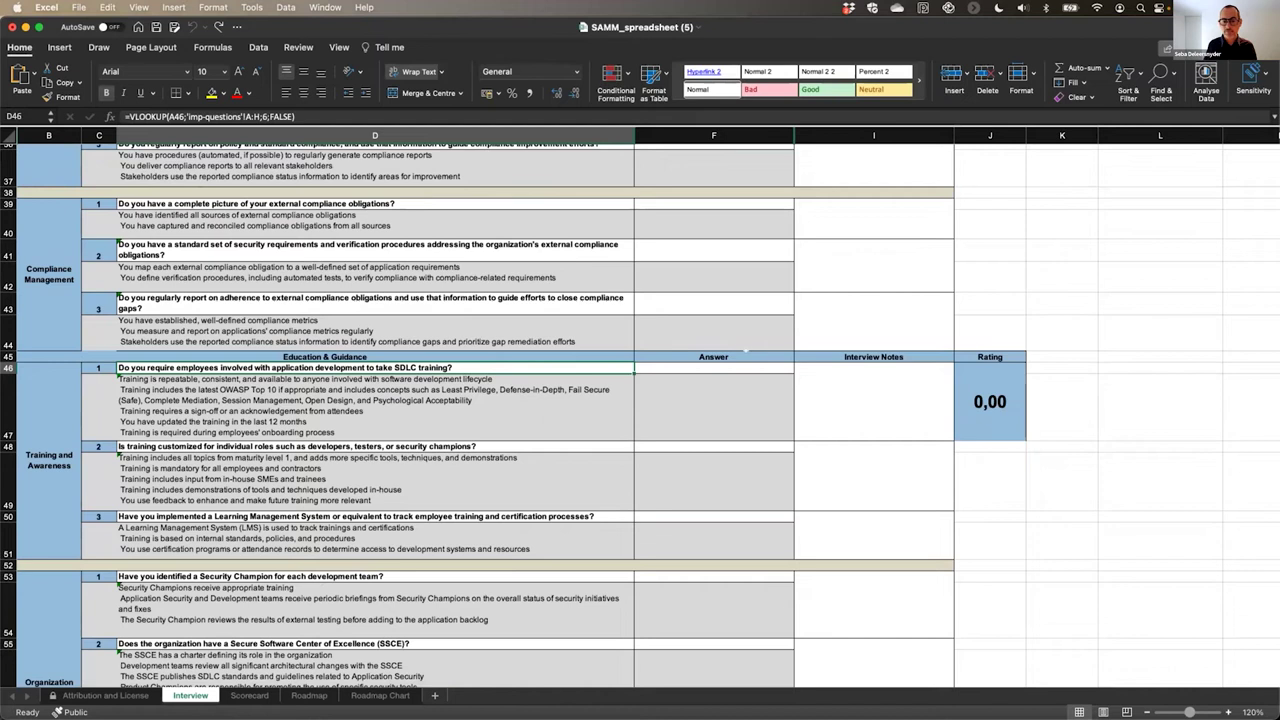
pyautogui.press('Right')
pyautogui.hotkey('alt', 'Down')
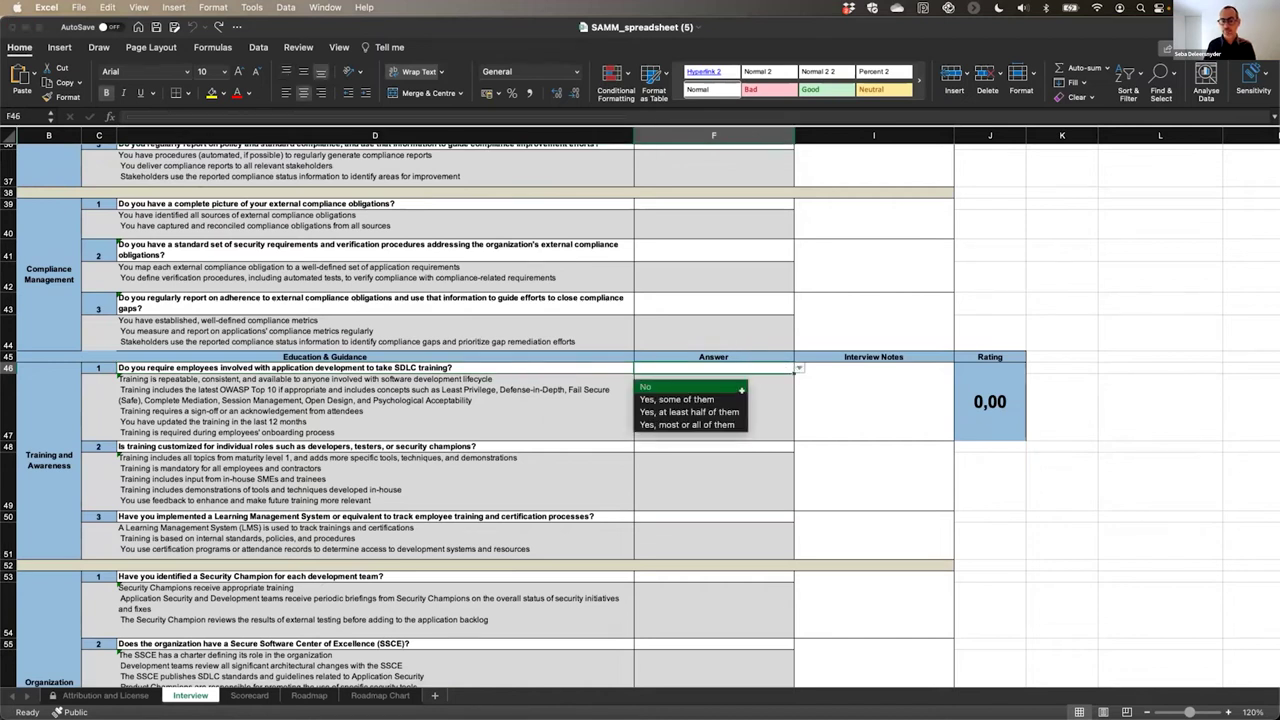
pyautogui.press('Down')
pyautogui.press('Down')
pyautogui.press('Return')
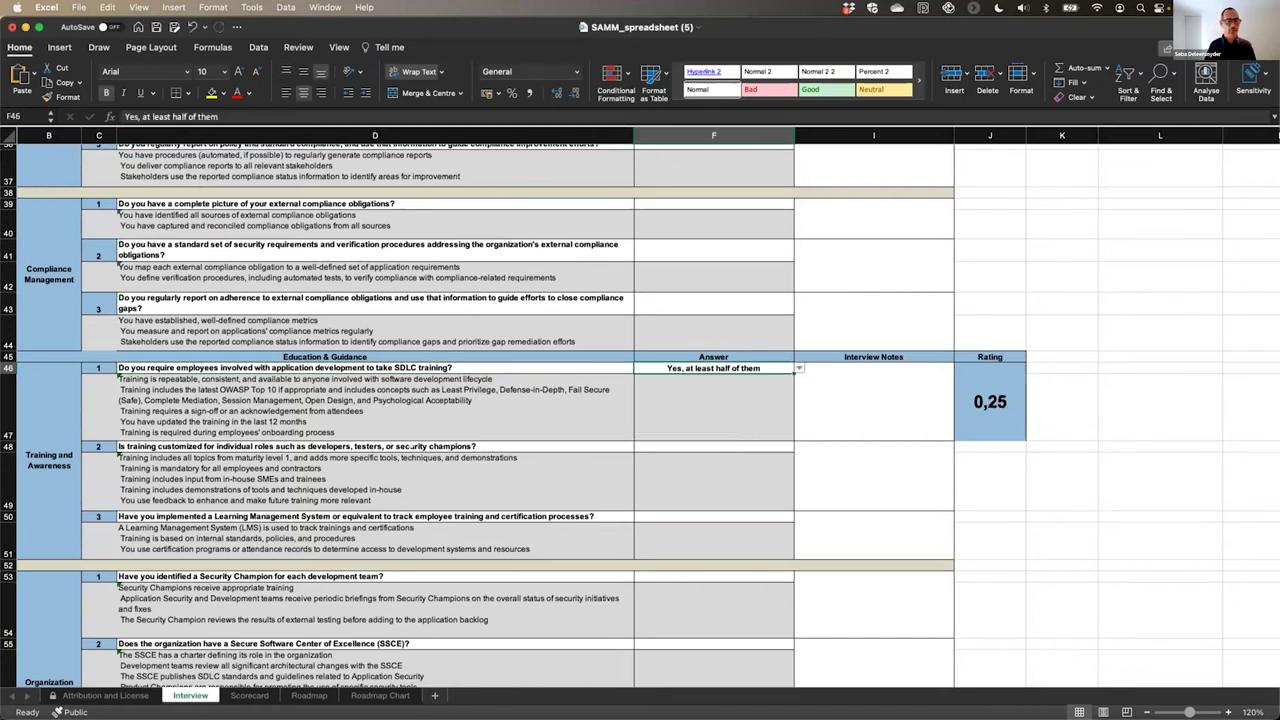
# - Answer the level 2 question on training customized for individual roles with "Yes, for some of the training"
pyautogui.press('Down')
pyautogui.press('Down')
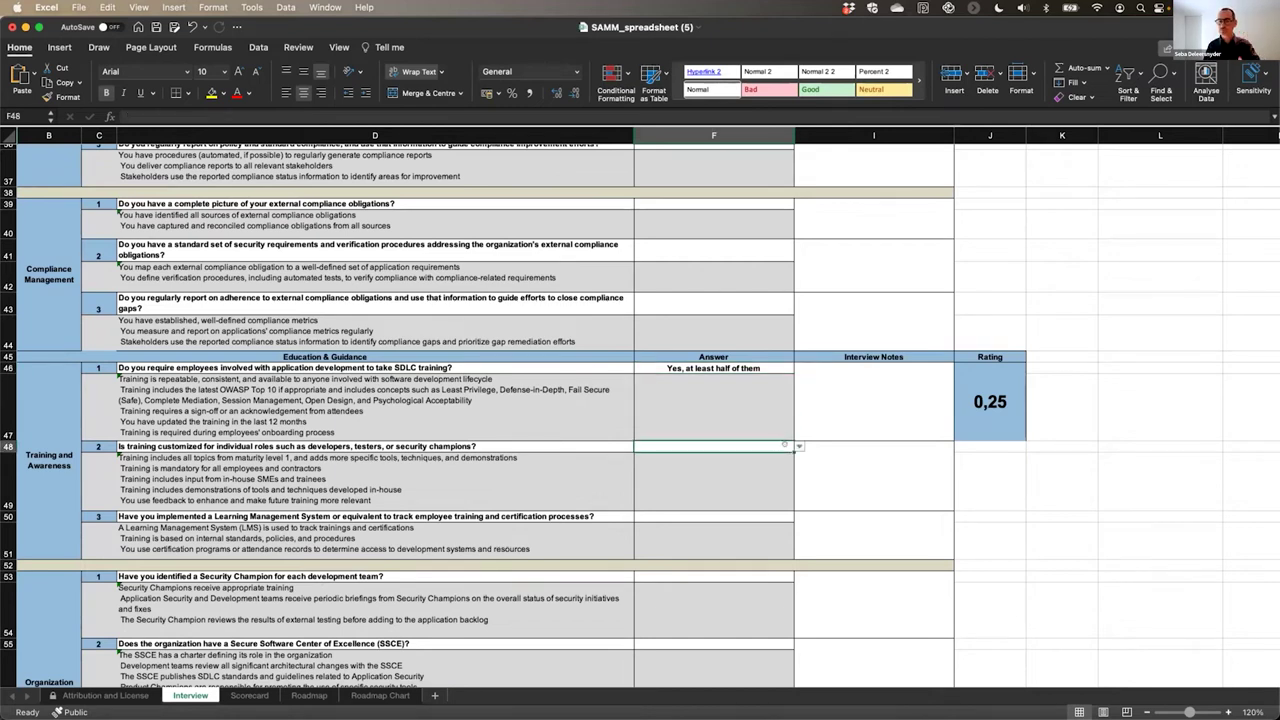
pyautogui.click(797, 446)
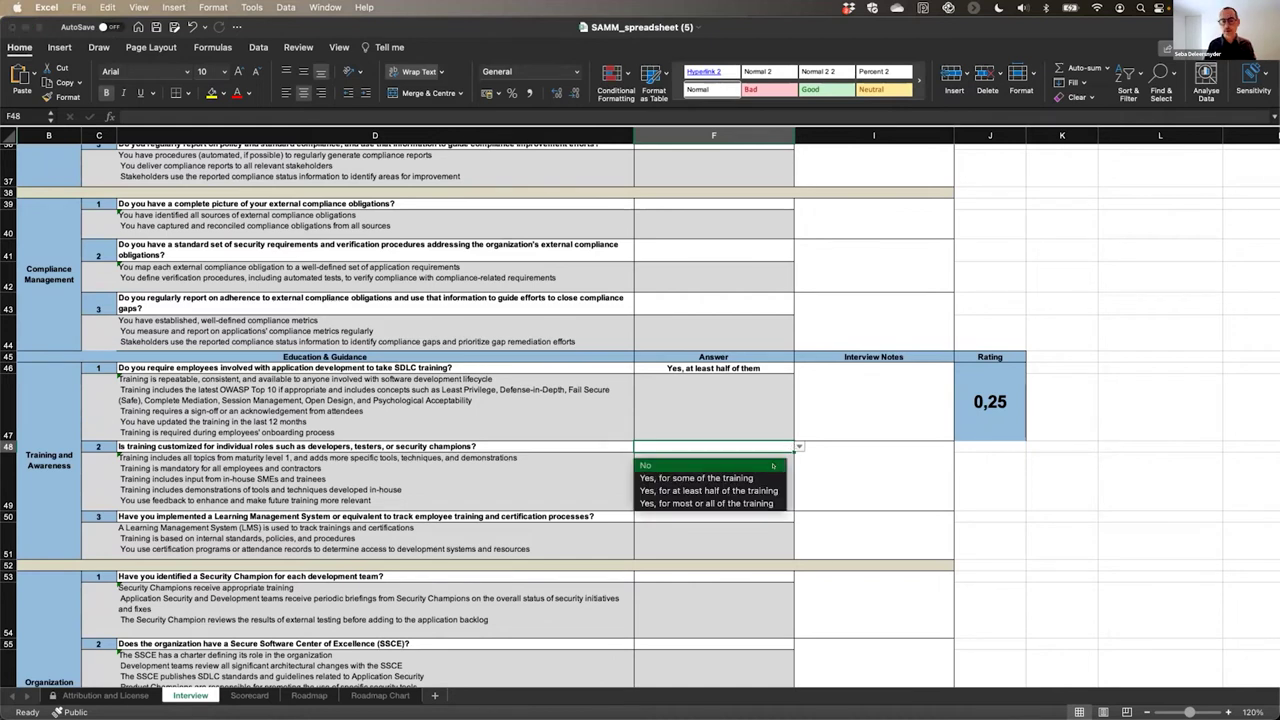
pyautogui.click(770, 478)
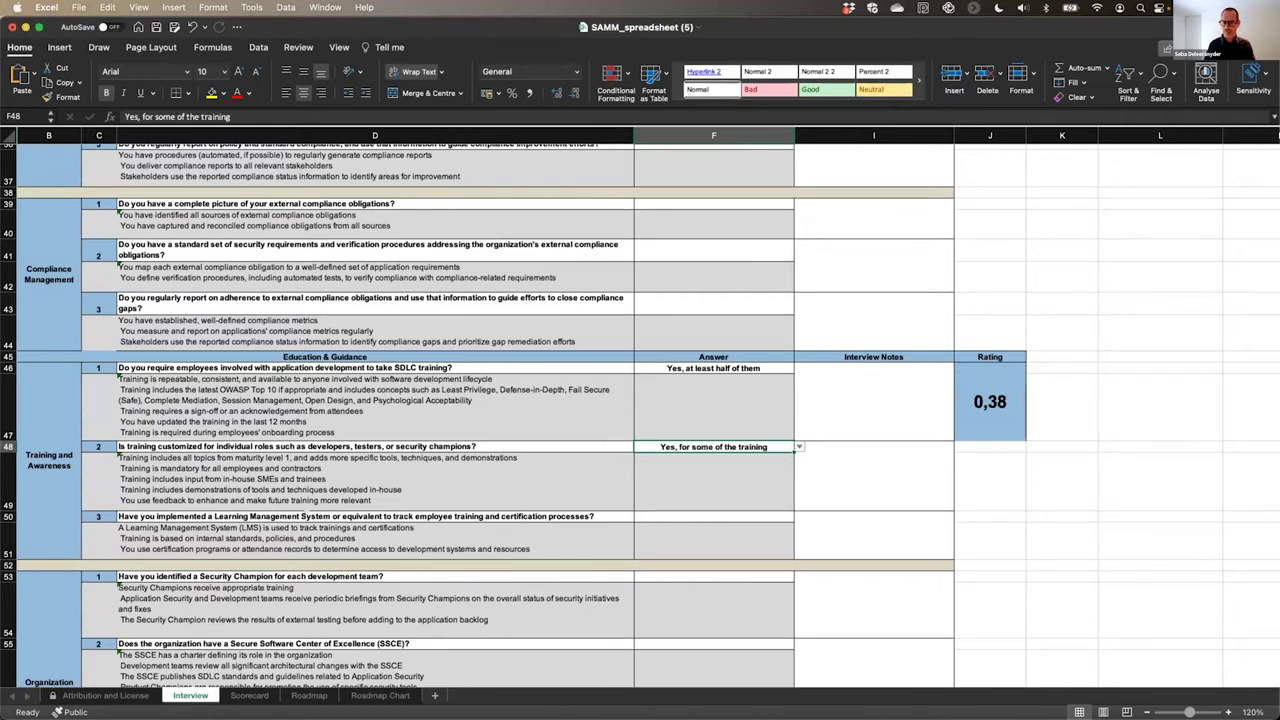
# - Answer the level 3 question on implementing a Learning Management System under Training and Awareness with "No"
pyautogui.click(375, 516)
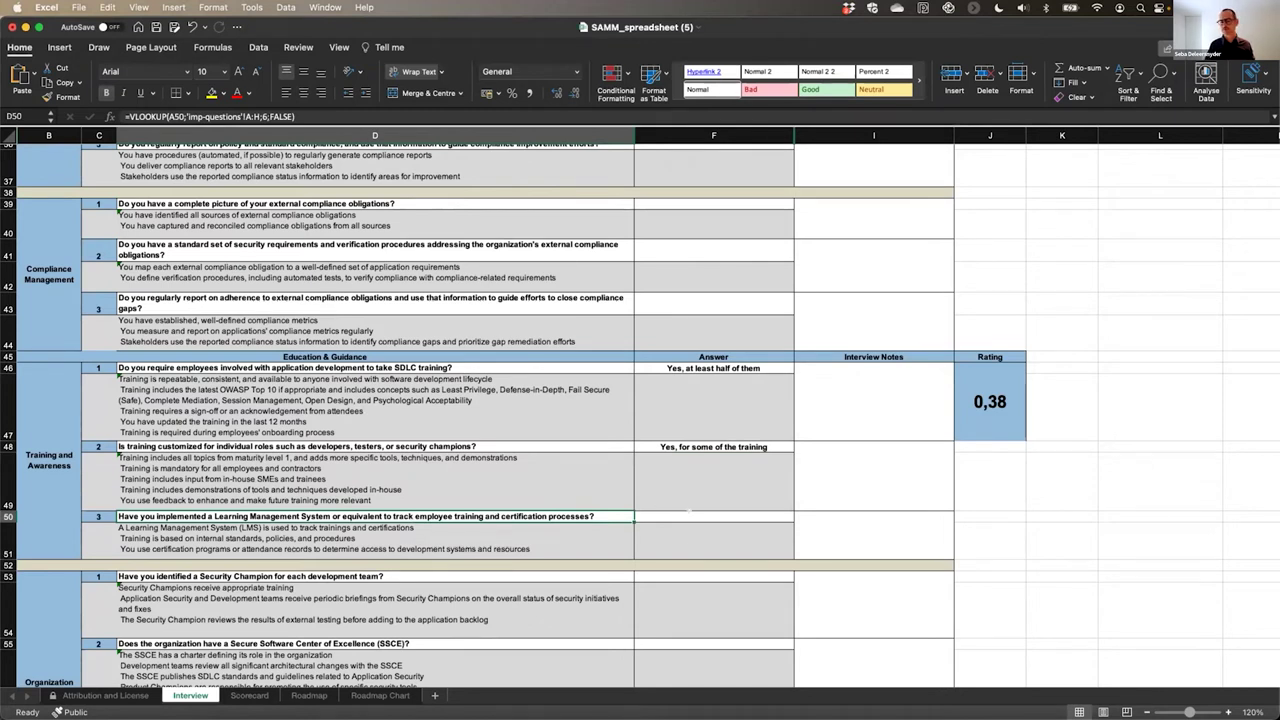
pyautogui.click(690, 516)
pyautogui.click(799, 516)
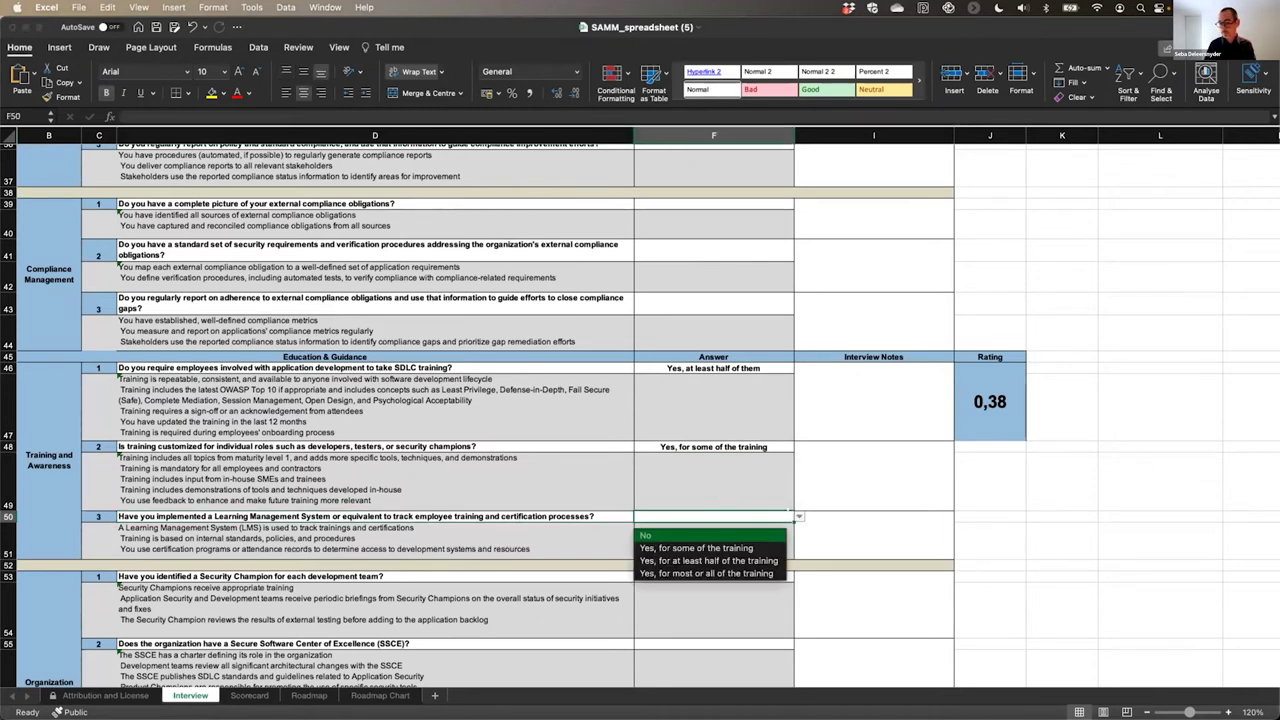
pyautogui.click(749, 532)
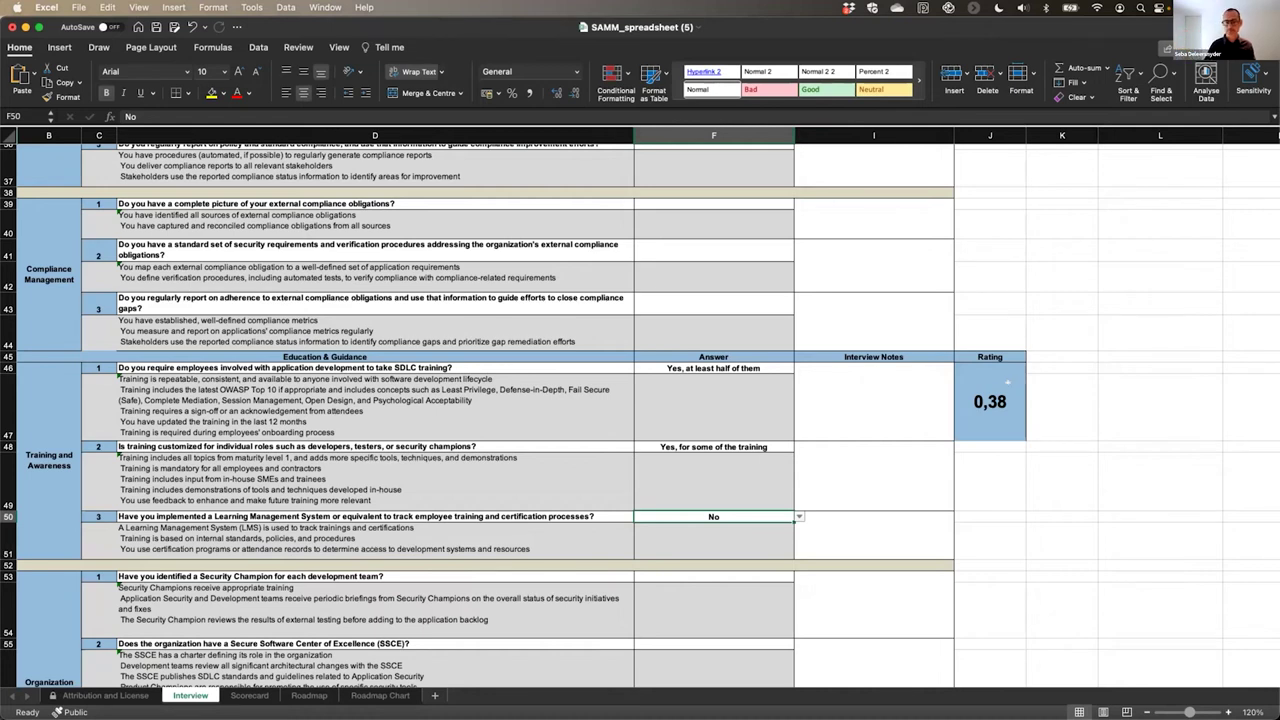
# - Answer the level 1 Organization and Culture question on Security Champions with "Yes, for at least half of the teams"
pyautogui.scroll(-3, 848, 572)
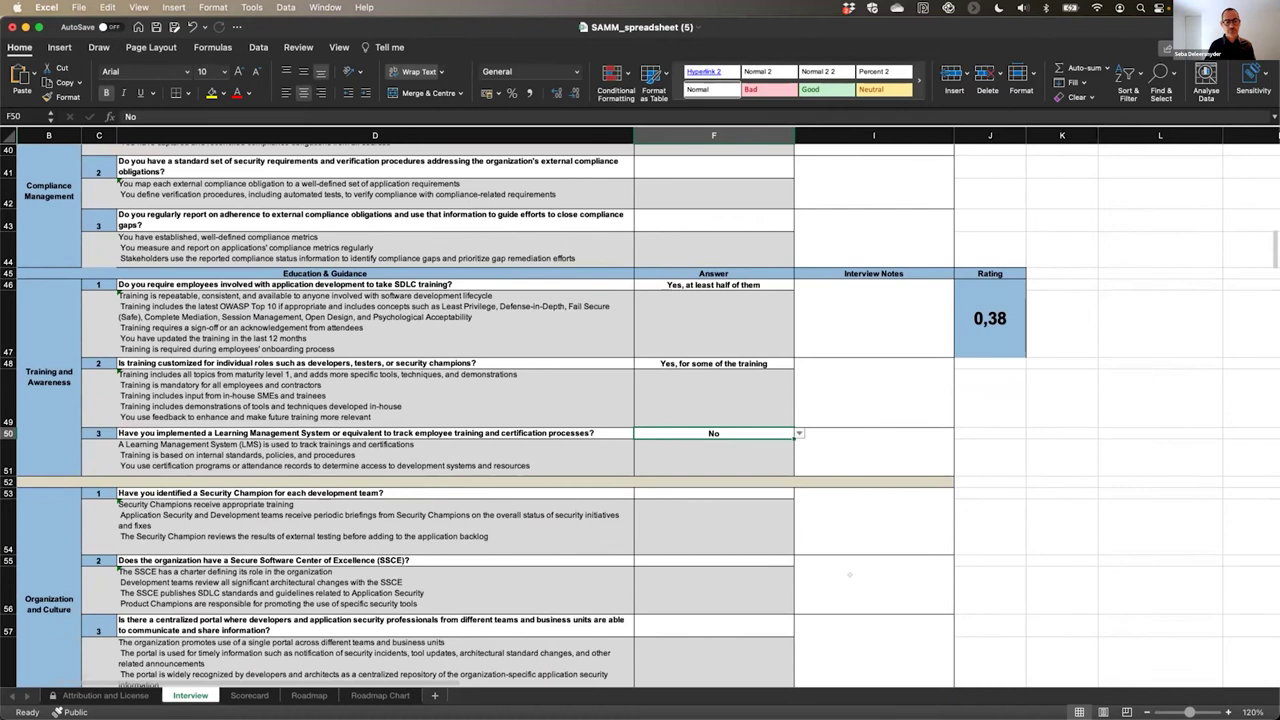
pyautogui.scroll(-2, 849, 575)
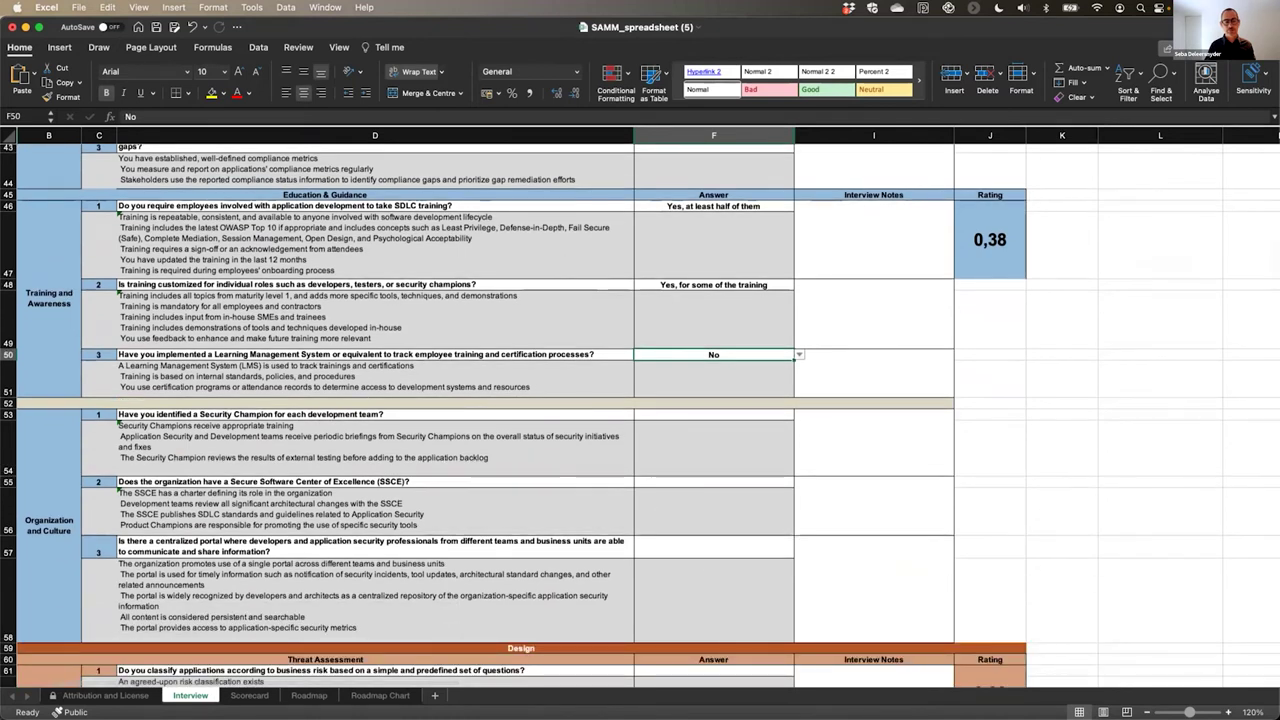
pyautogui.click(741, 412)
pyautogui.click(799, 414)
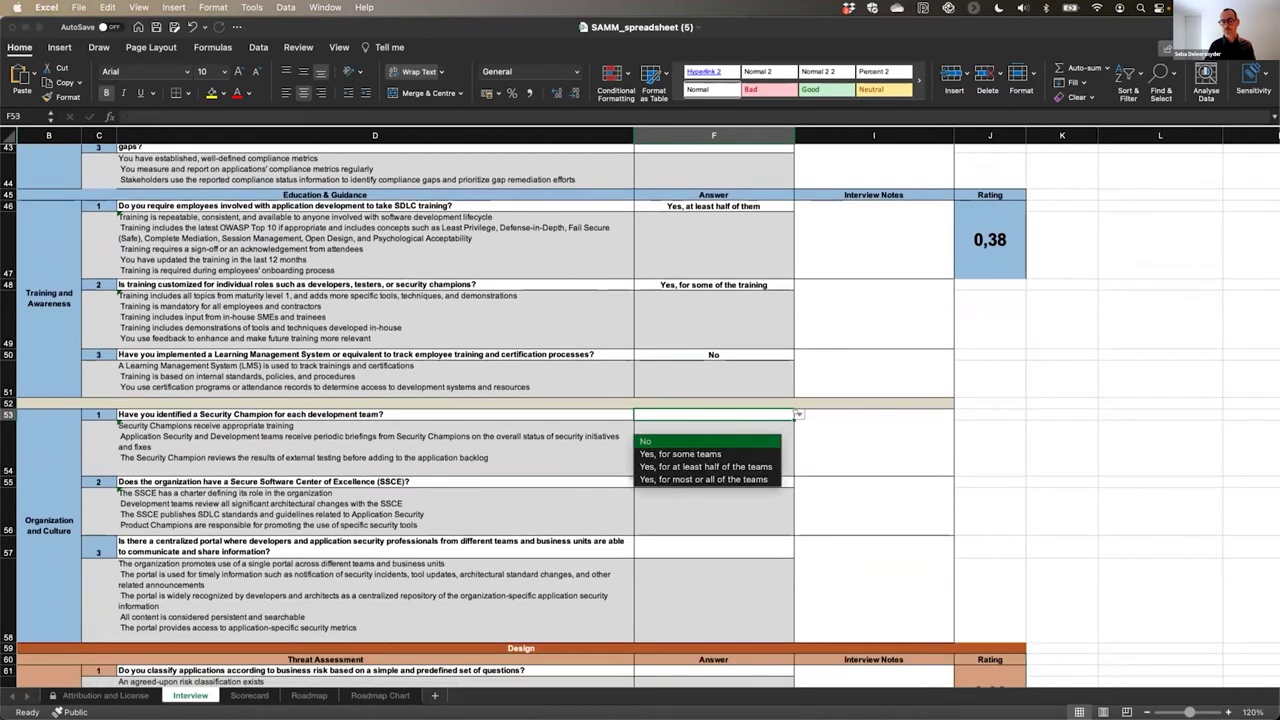
pyautogui.click(772, 464)
pyautogui.press('Return')
# - Answer the Secure Software Center of Excellence question "Yes, for the entire organization" and the centralized portal question "Yes, we started implementing it"
pyautogui.click(799, 482)
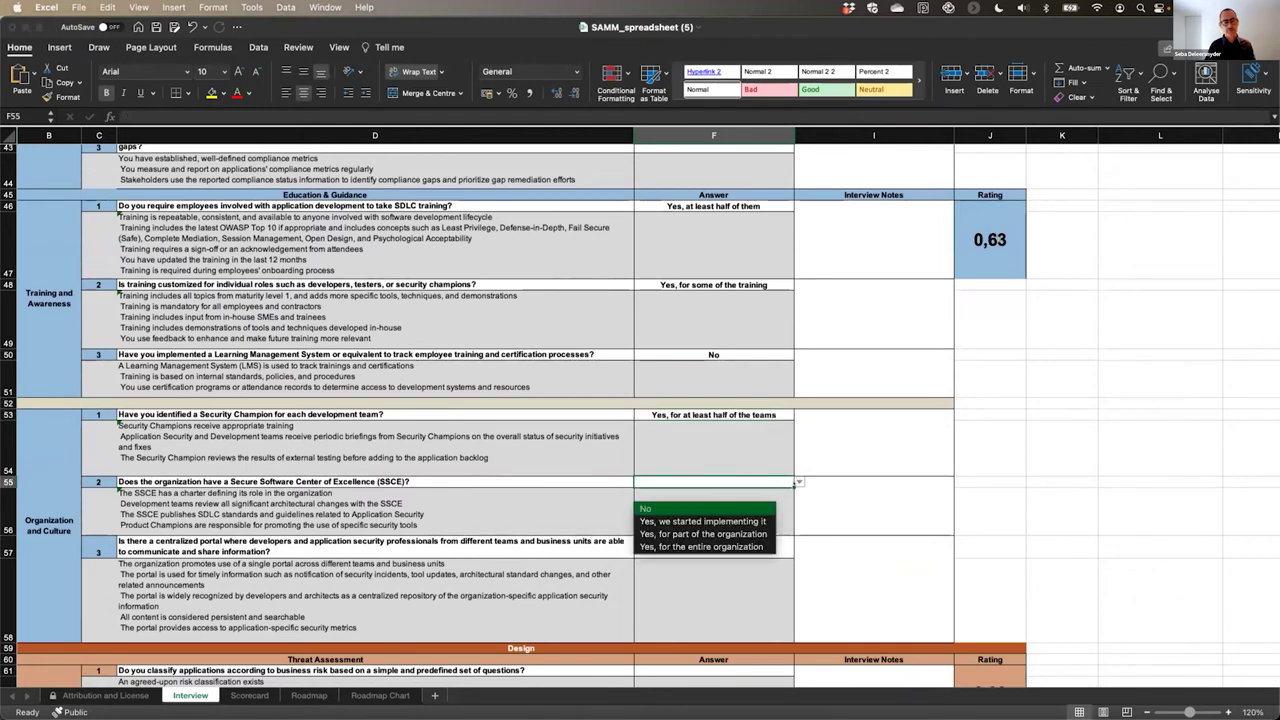
pyautogui.click(762, 547)
pyautogui.press('Return')
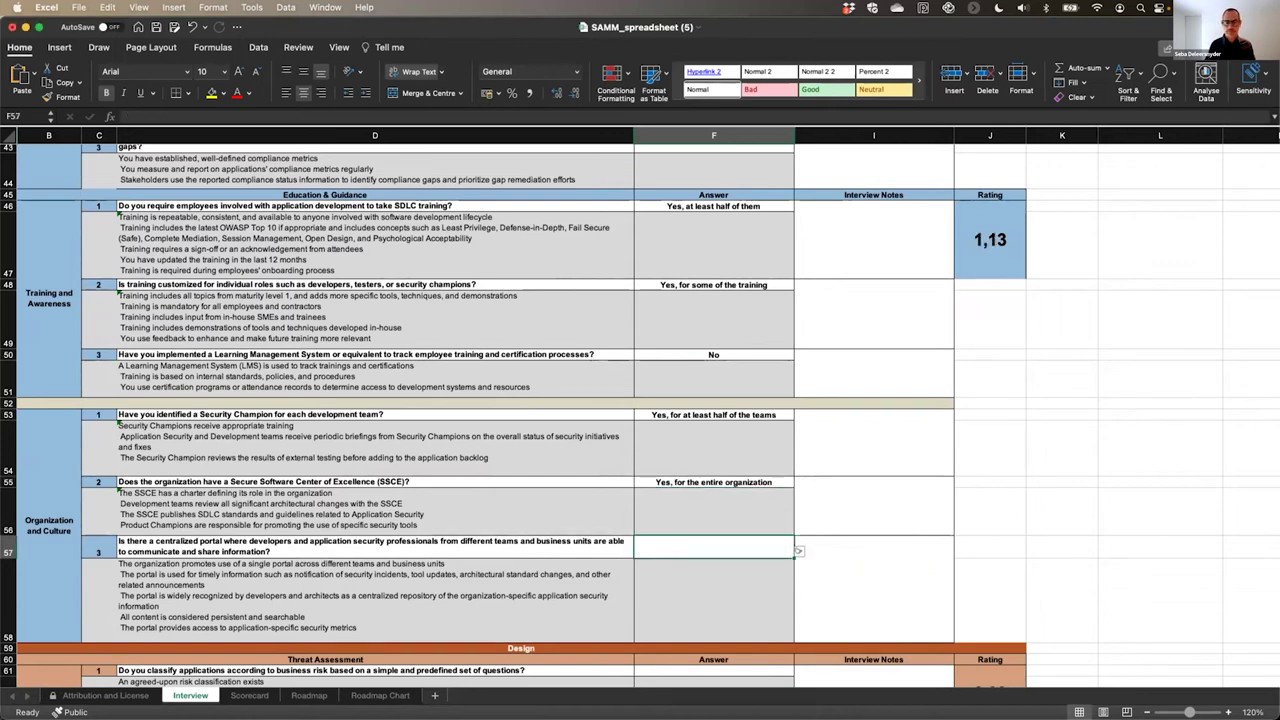
pyautogui.click(799, 550)
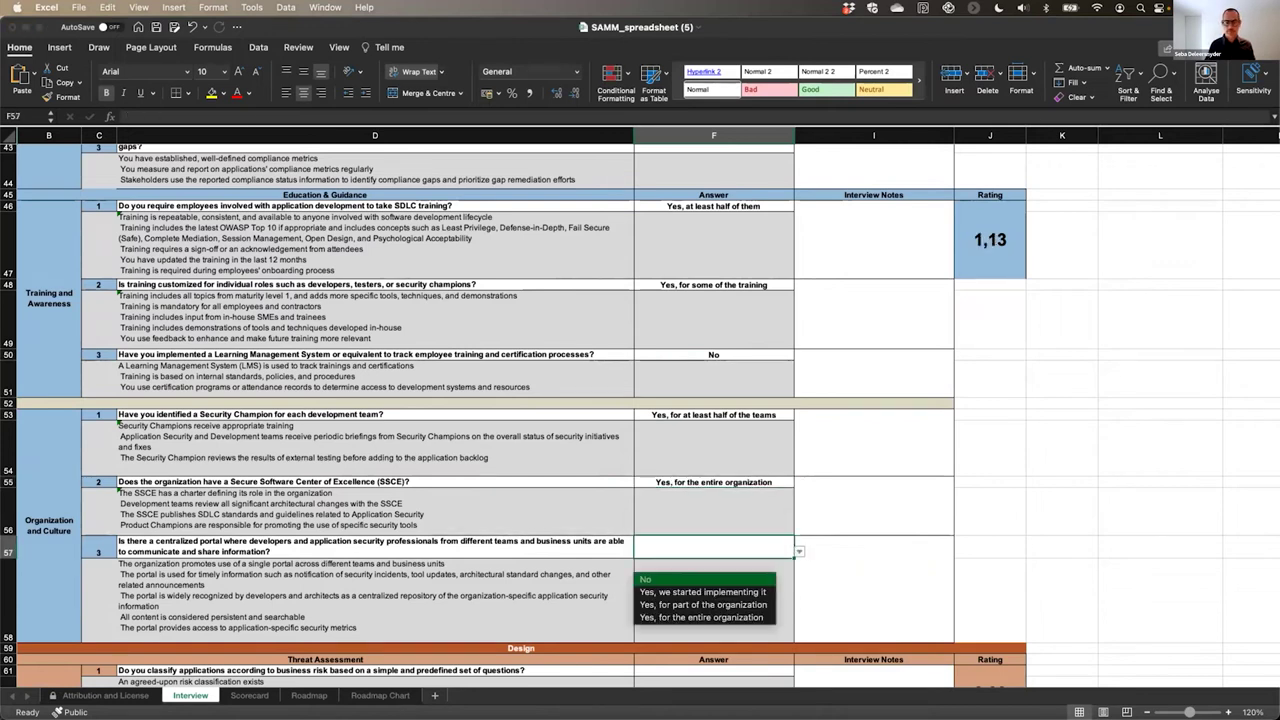
pyautogui.click(762, 592)
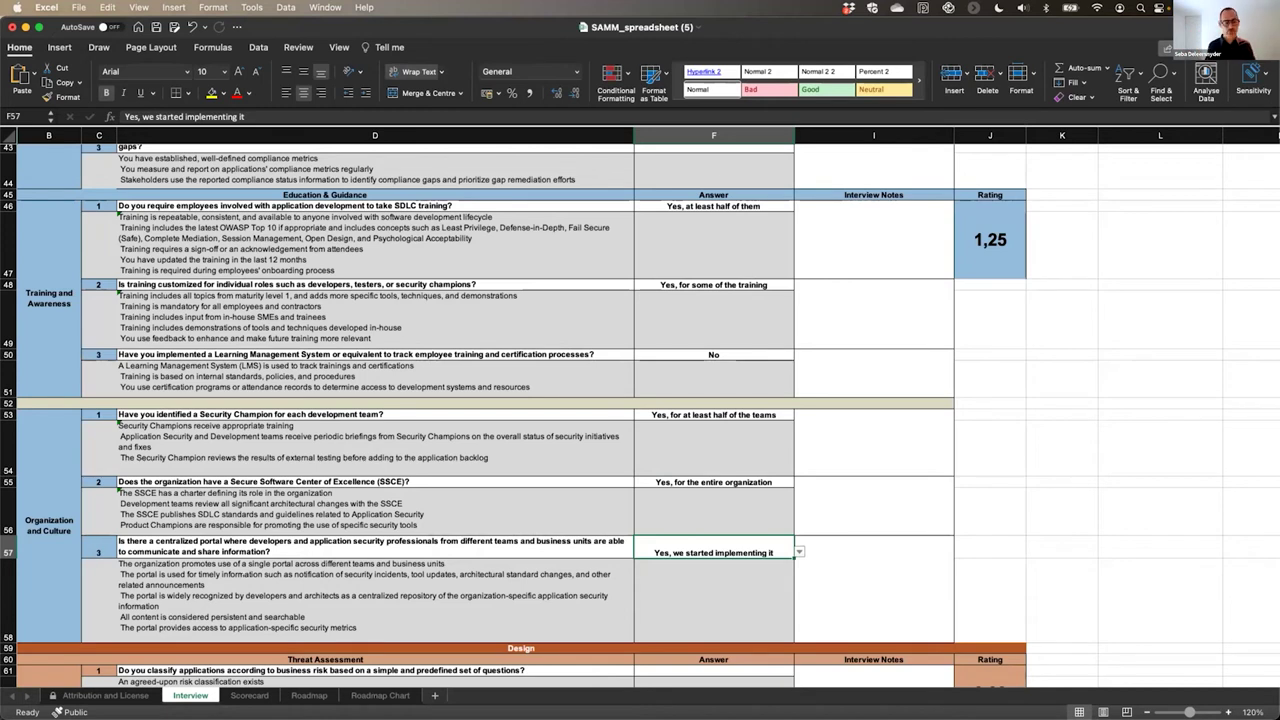
# - Review the current maturity scores on the Scorecard sheet and view the Roadmap and Roadmap Chart sheets
pyautogui.click(249, 695)
pyautogui.scroll(15, 620, 380)
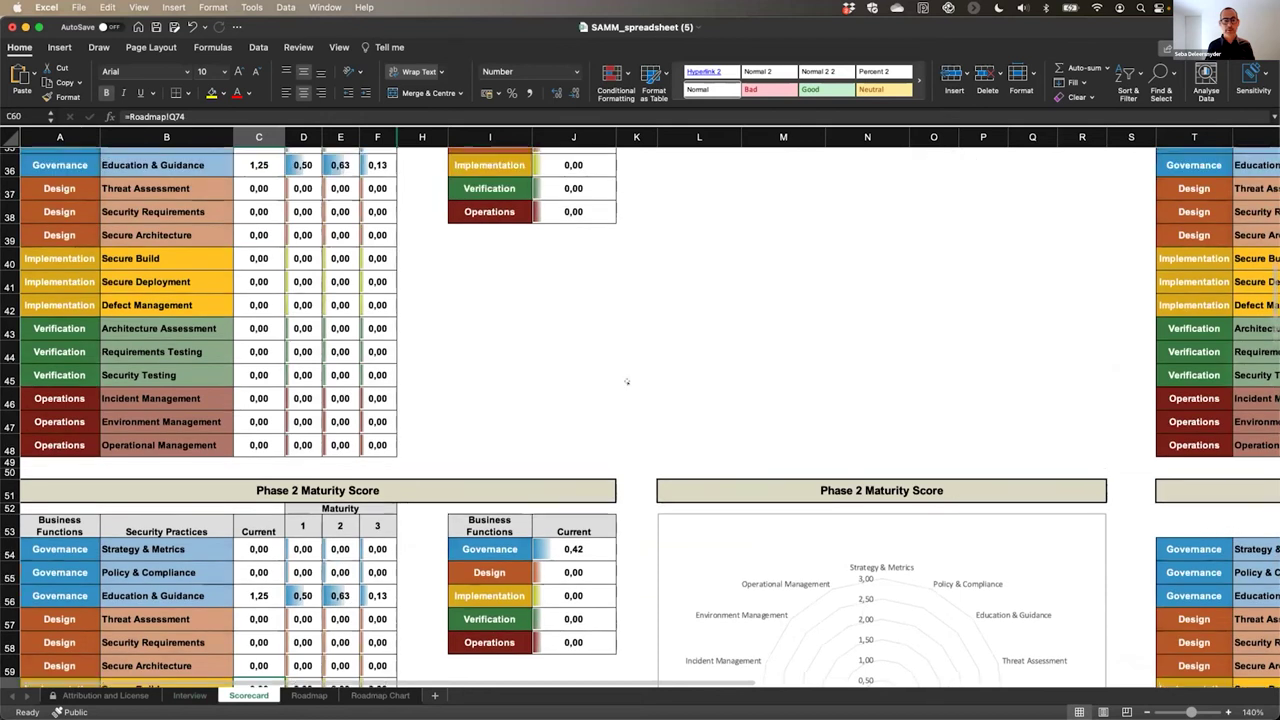
pyautogui.scroll(5, 617, 380)
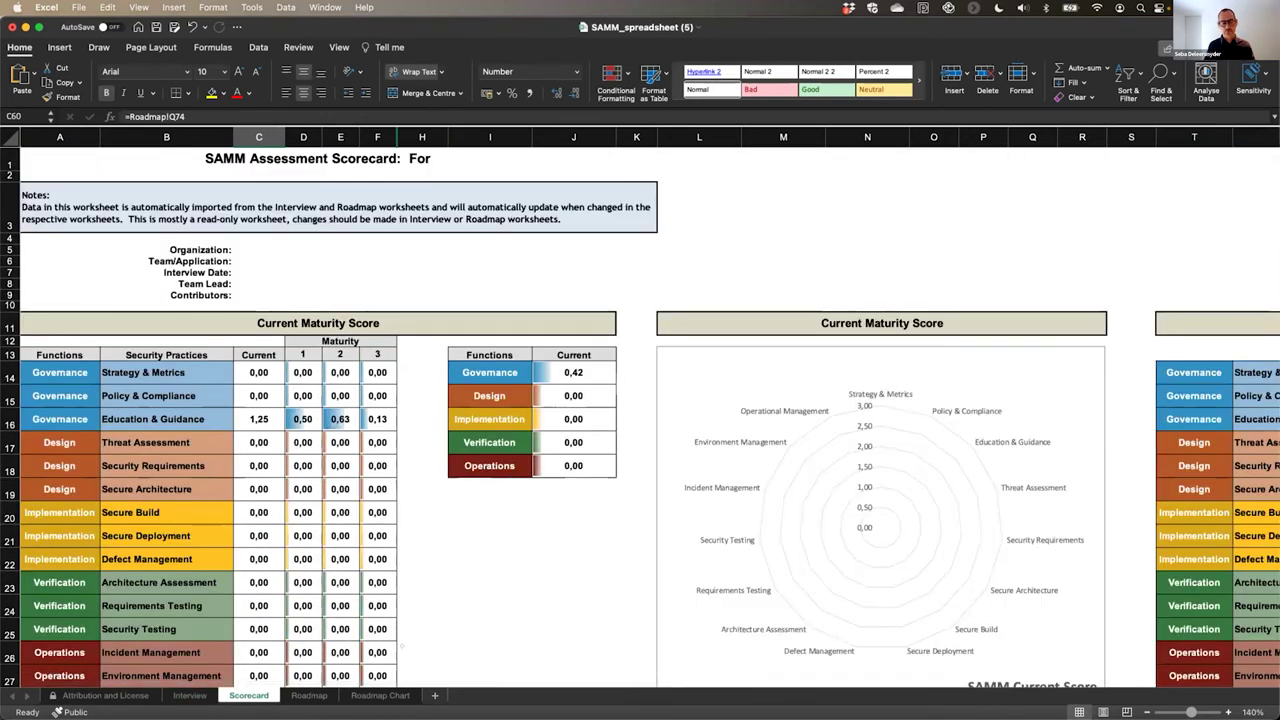
pyautogui.click(309, 695)
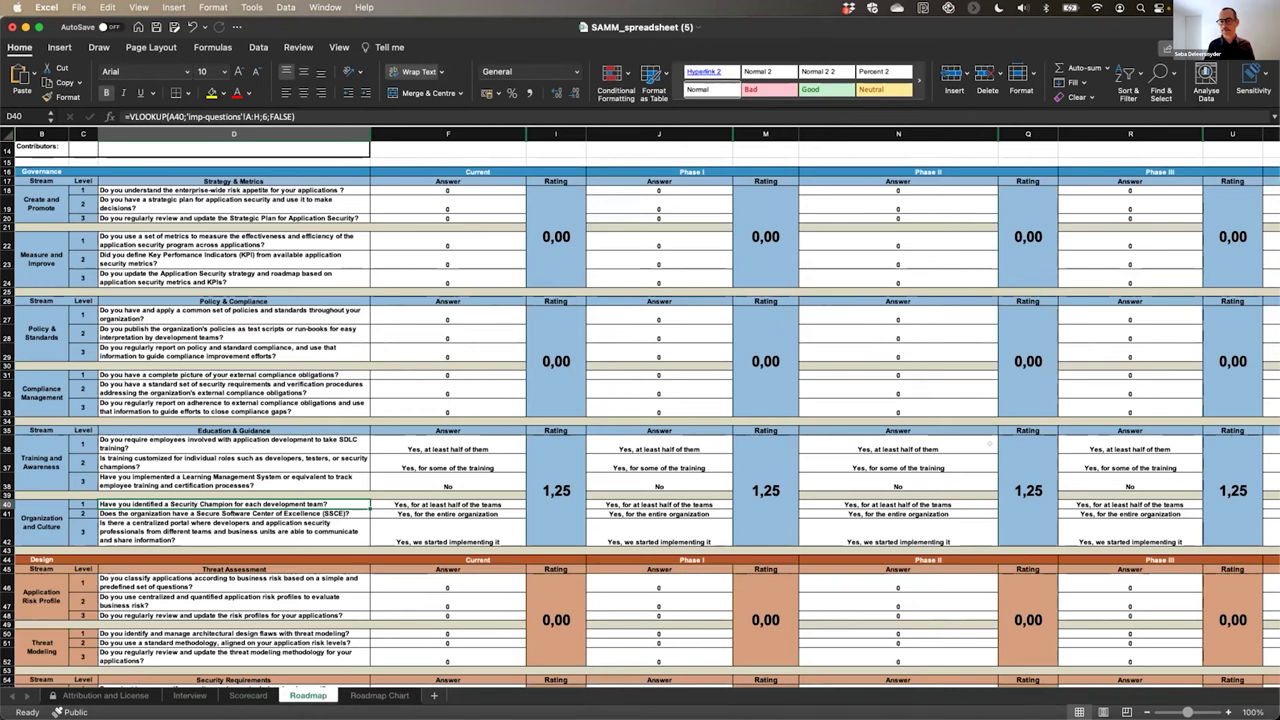
pyautogui.click(372, 695)
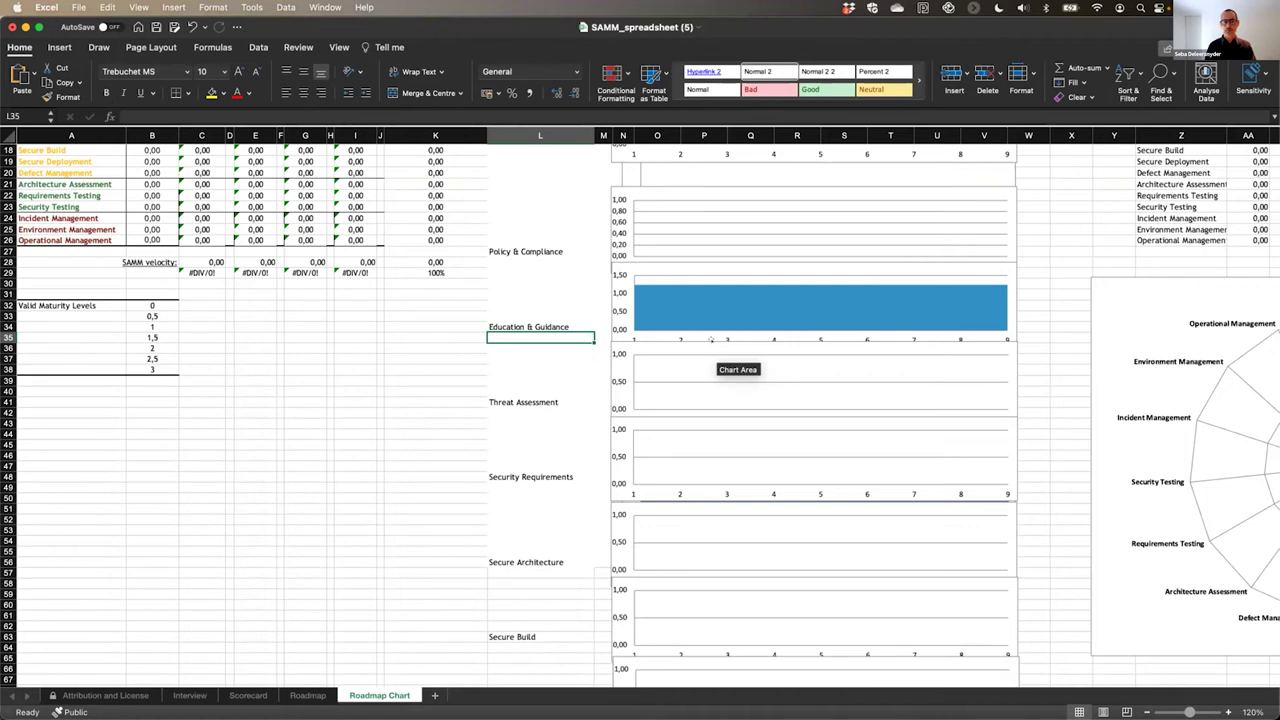
# - Switch to the SAMM Assessment page in Chrome, then return to Excel and view the Roadmap Chart's phase table and charts
pyautogui.press('super+Tab')
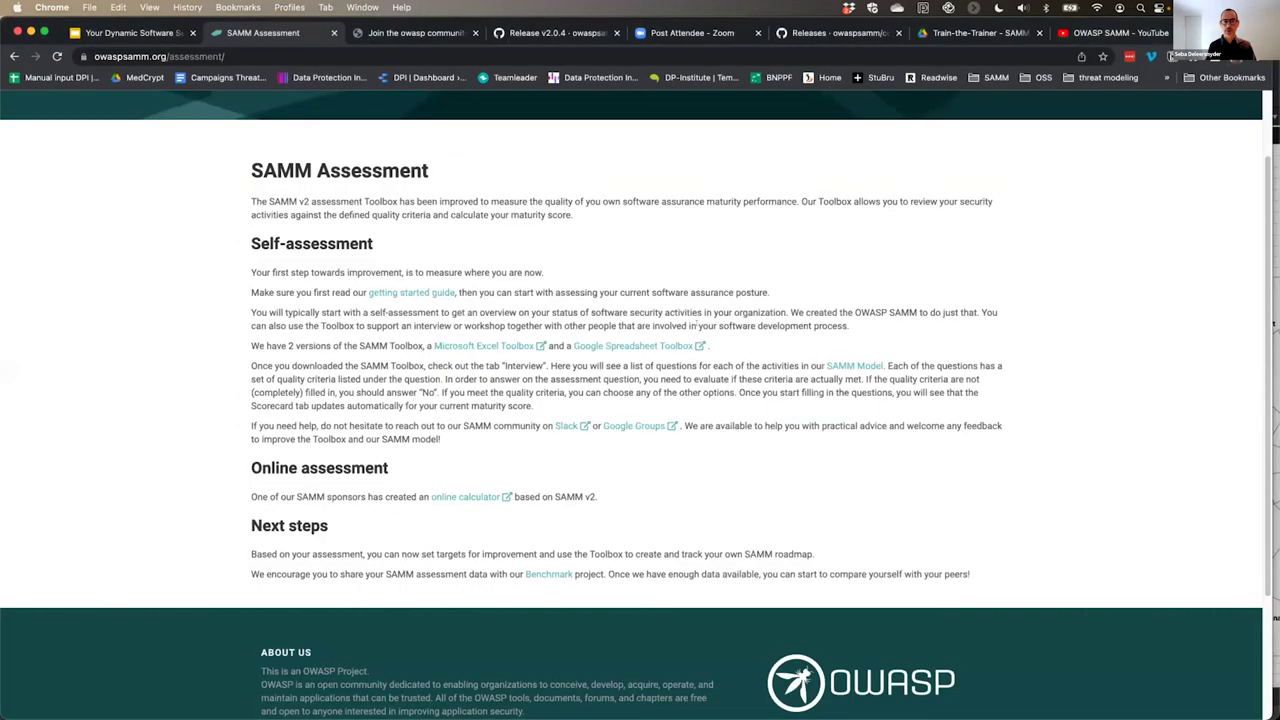
pyautogui.scroll(2, 697, 323)
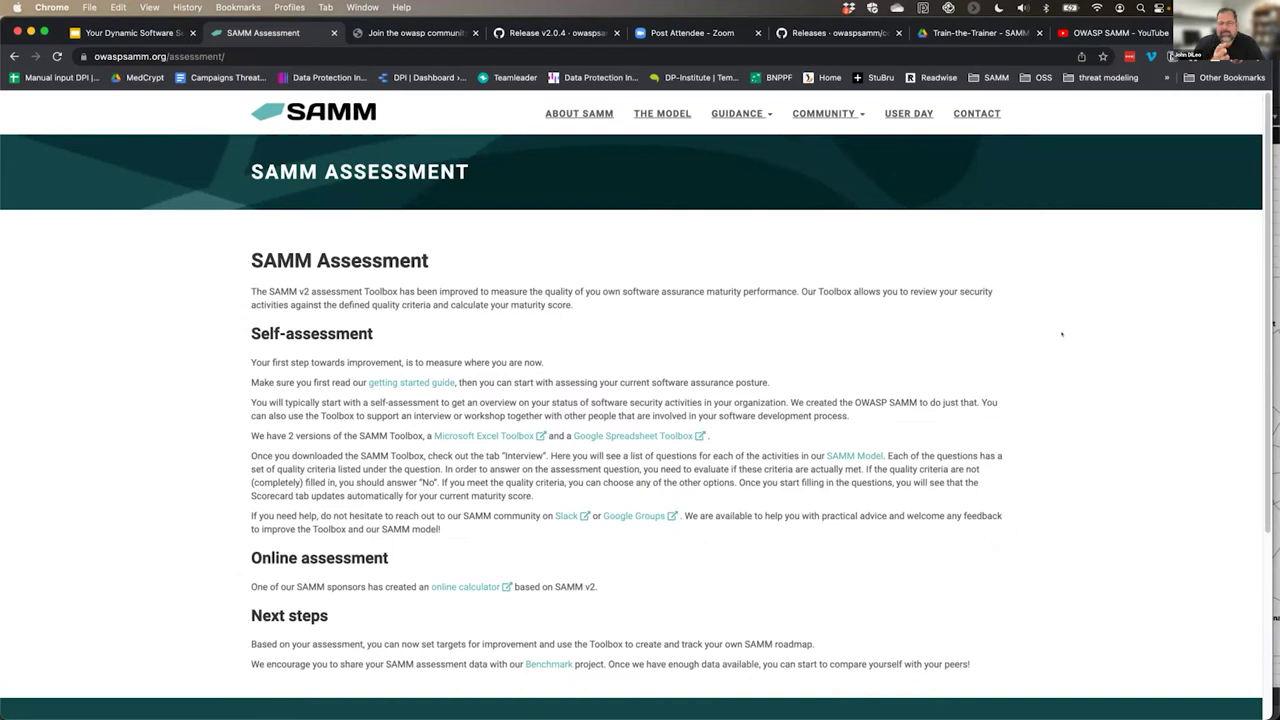
pyautogui.press('super+Tab')
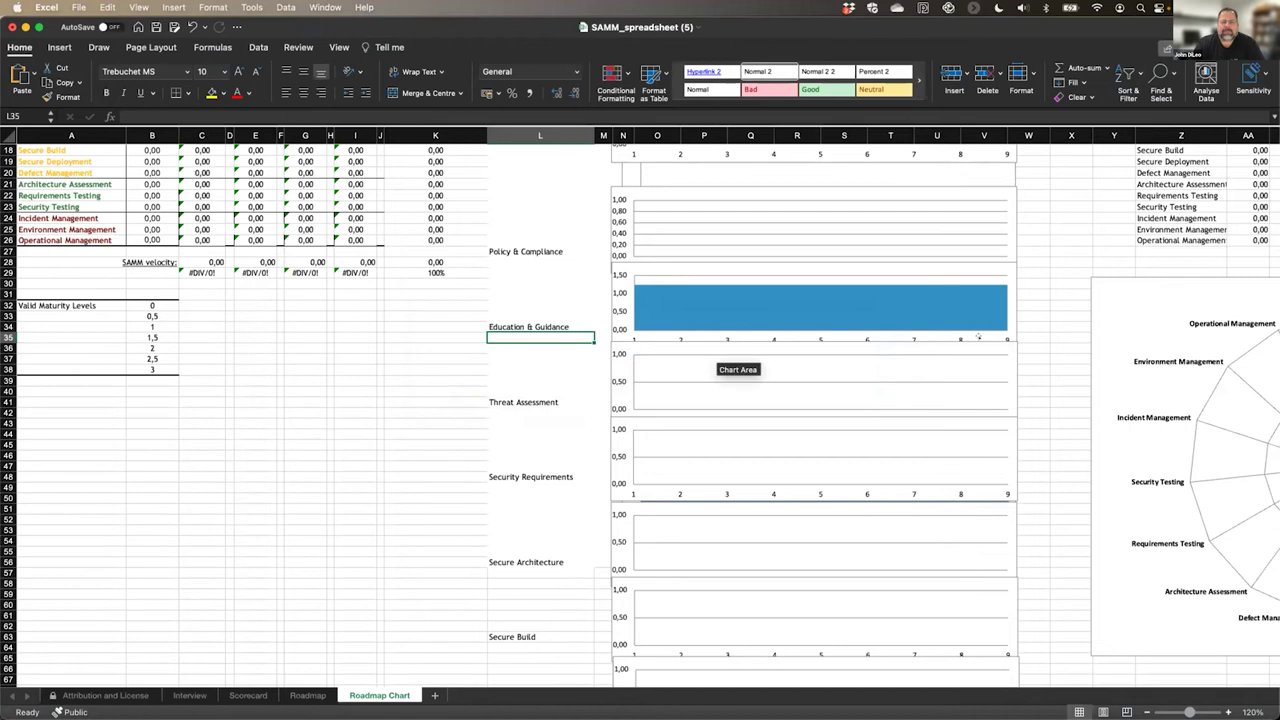
pyautogui.scroll(6, 570, 319)
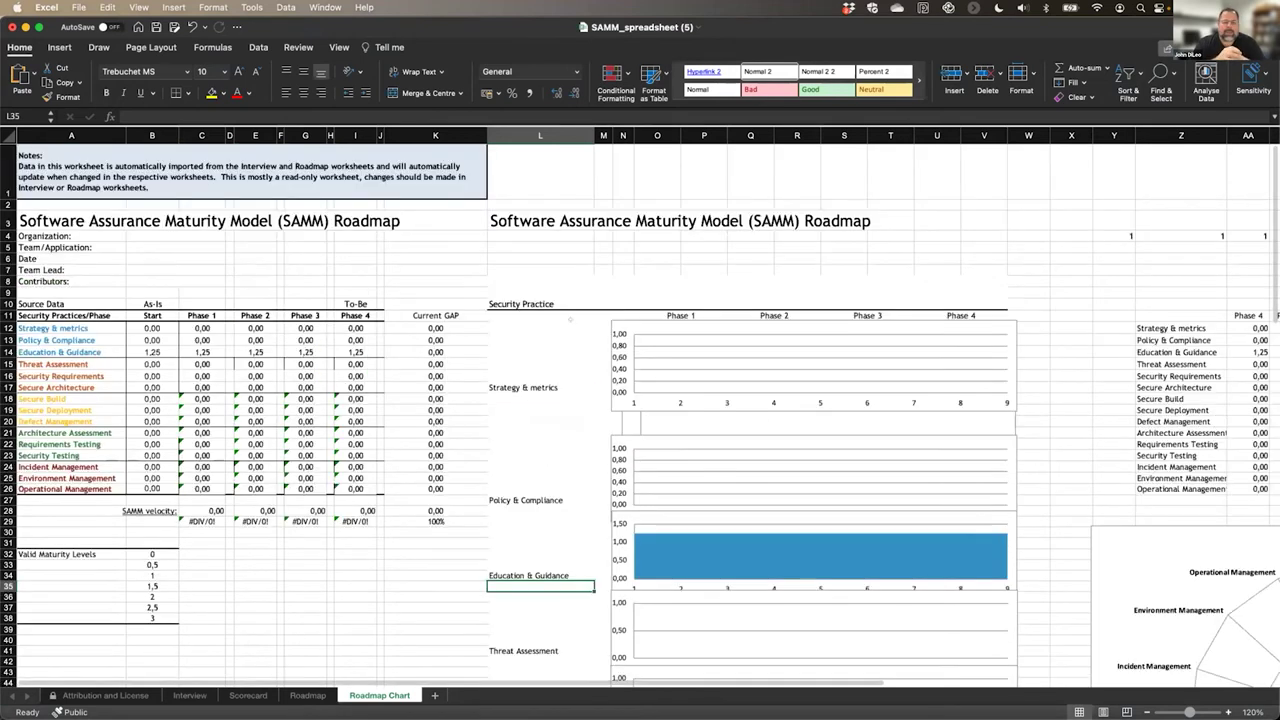
pyautogui.scroll(-2, 570, 319)
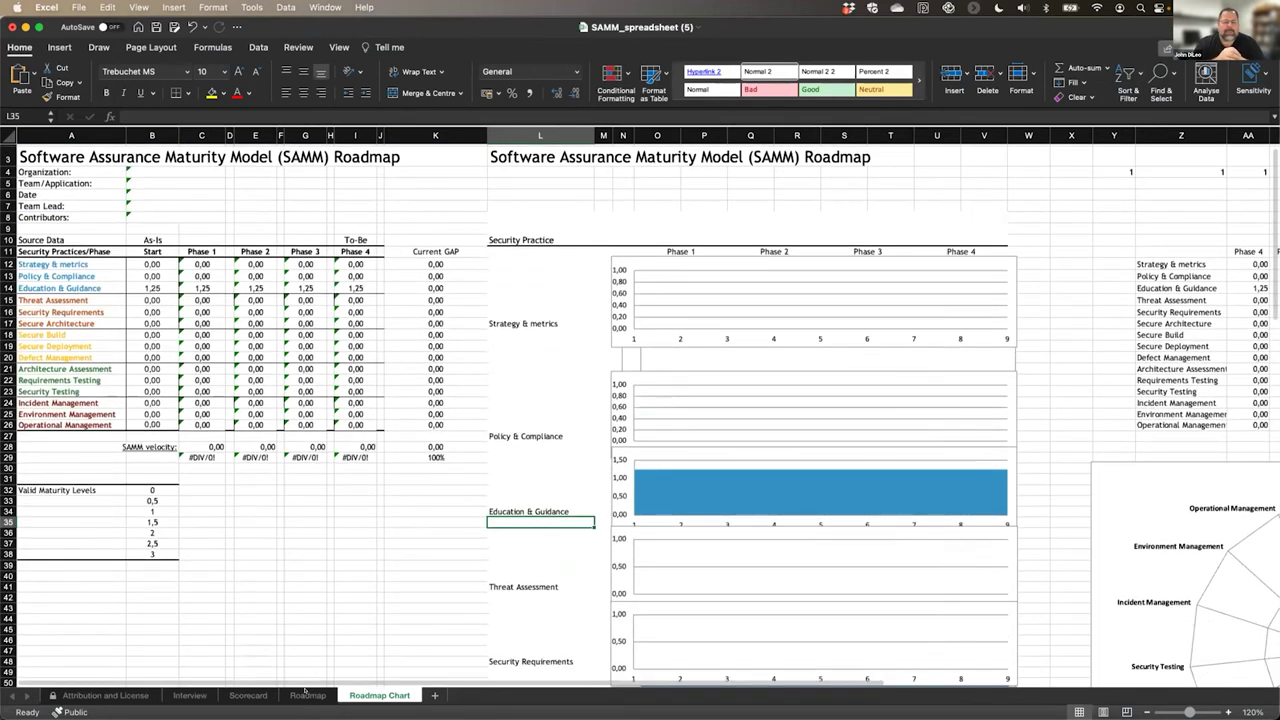
# - Go to the Roadmap sheet and examine the level 1 SDLC training answer across the Current through Phase IV columns
pyautogui.click(307, 695)
pyautogui.click(701, 447)
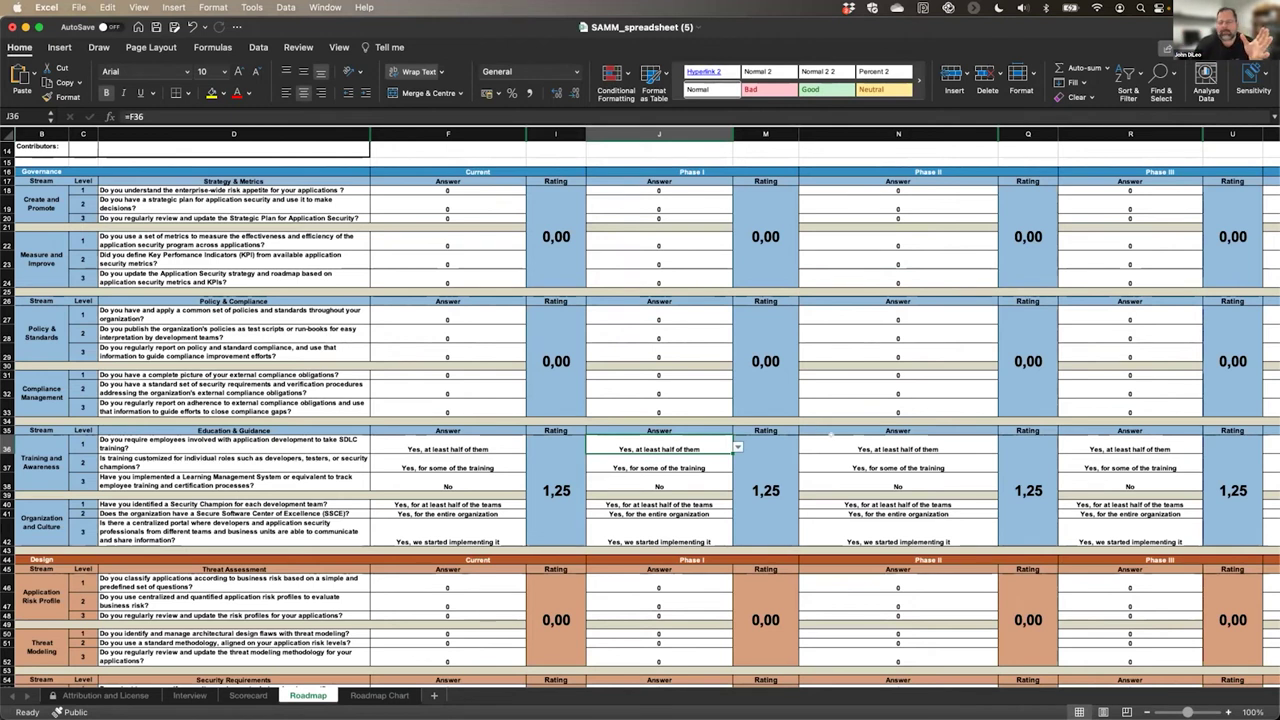
pyautogui.press('Right')
pyautogui.press('Right')
pyautogui.press('Right')
pyautogui.press('Right')
pyautogui.press('Right')
pyautogui.press('Right')
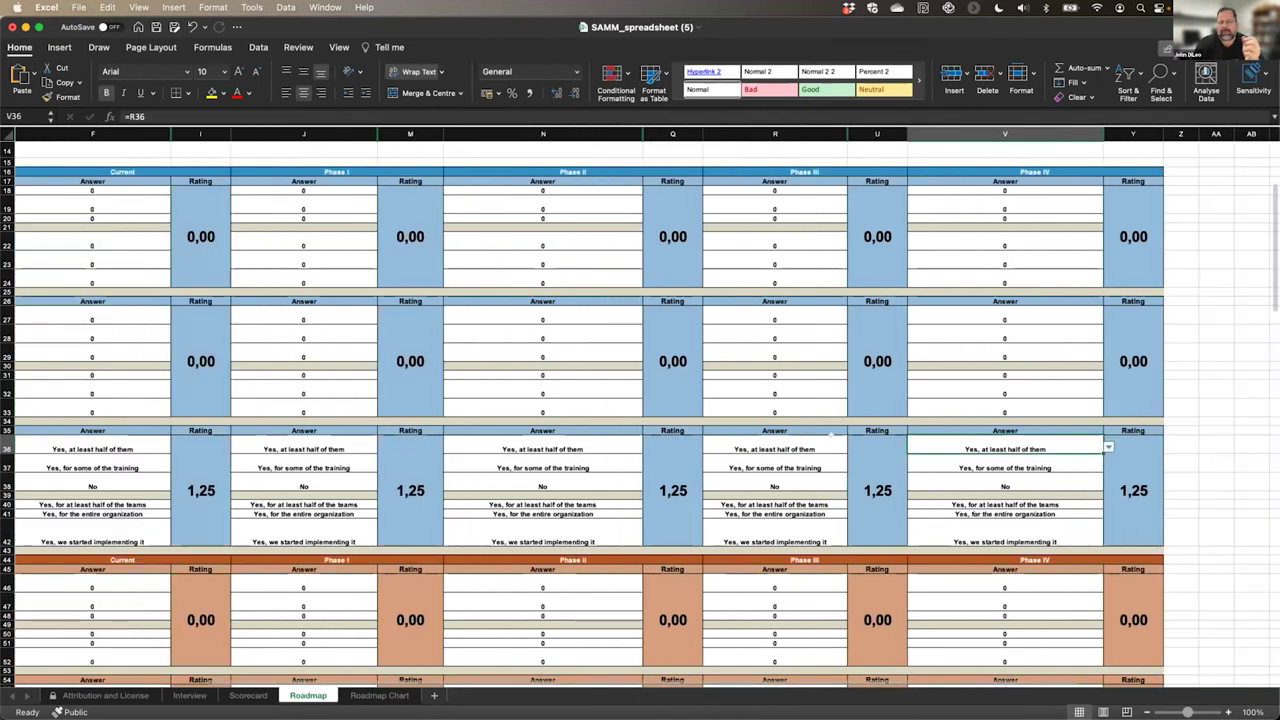
pyautogui.press('Left')
pyautogui.press('Left')
pyautogui.press('Left')
pyautogui.press('Left')
pyautogui.press('Left')
pyautogui.press('Left')
pyautogui.press('Left')
pyautogui.press('Left')
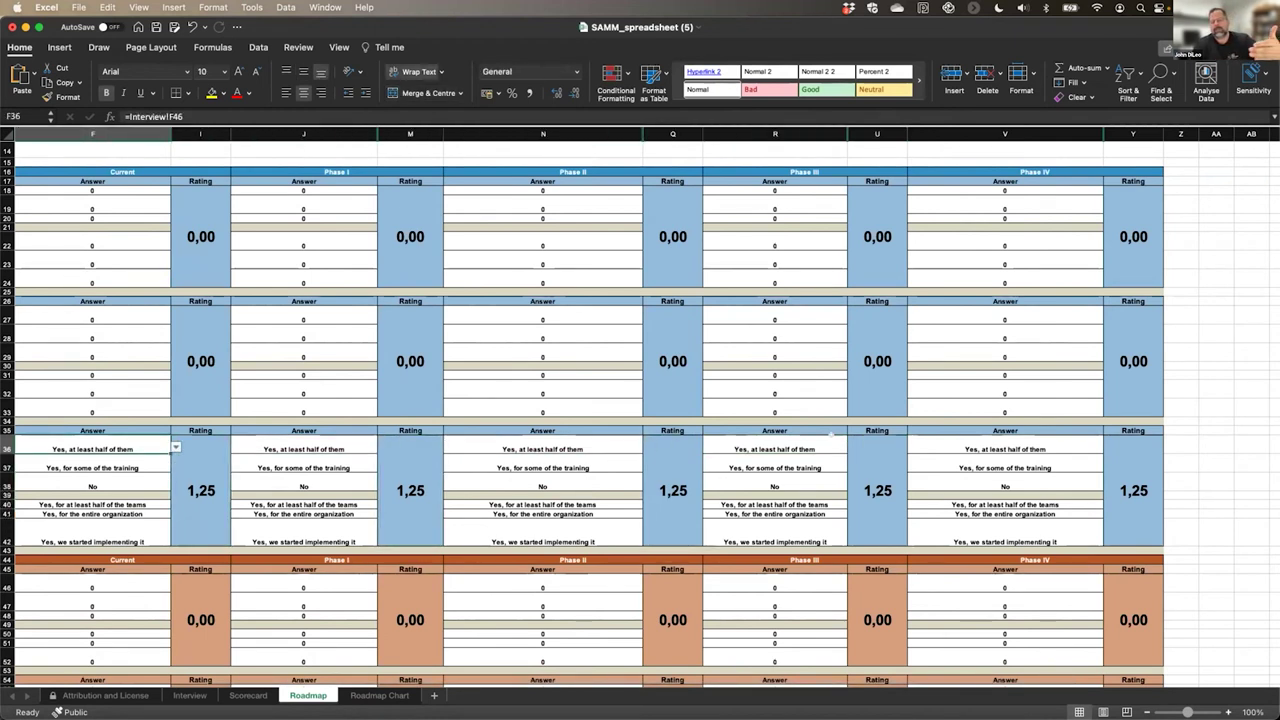
# - Set the Phase I roadmap answer for the level 1 SDLC training question to "Yes, most or all of them"
pyautogui.press('Right')
pyautogui.press('Right')
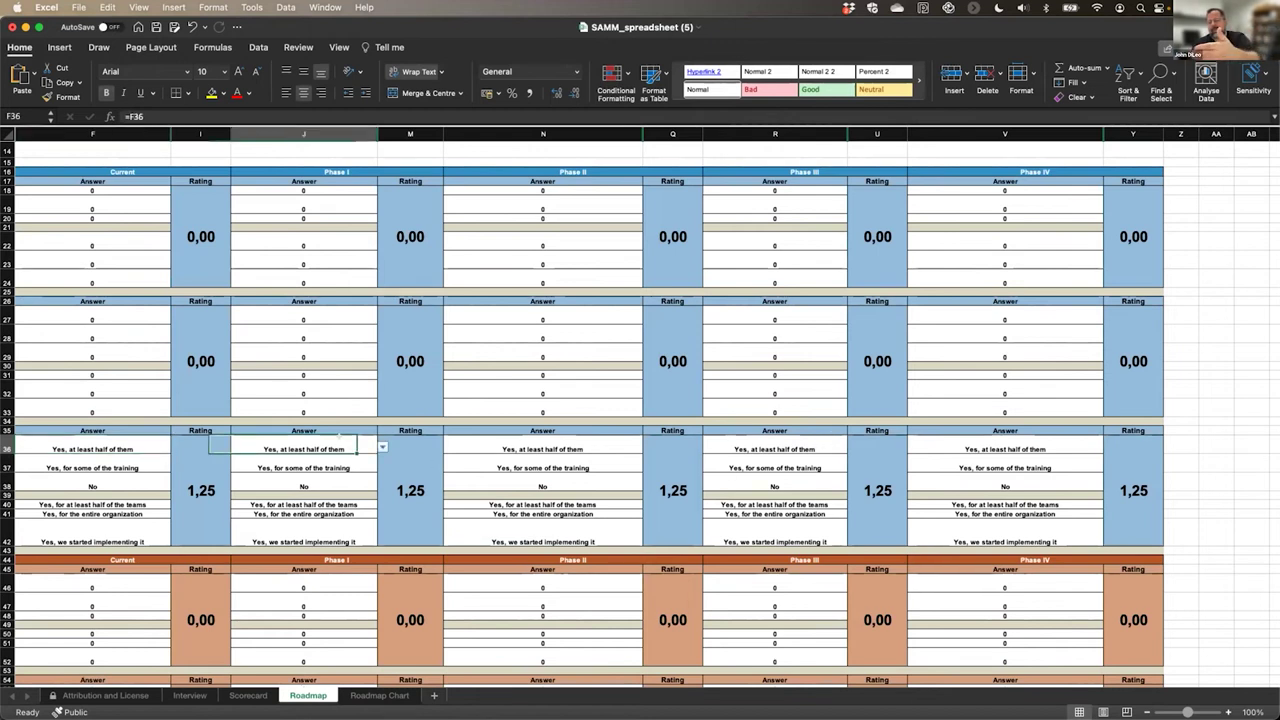
pyautogui.hotkey('alt', 'Down')
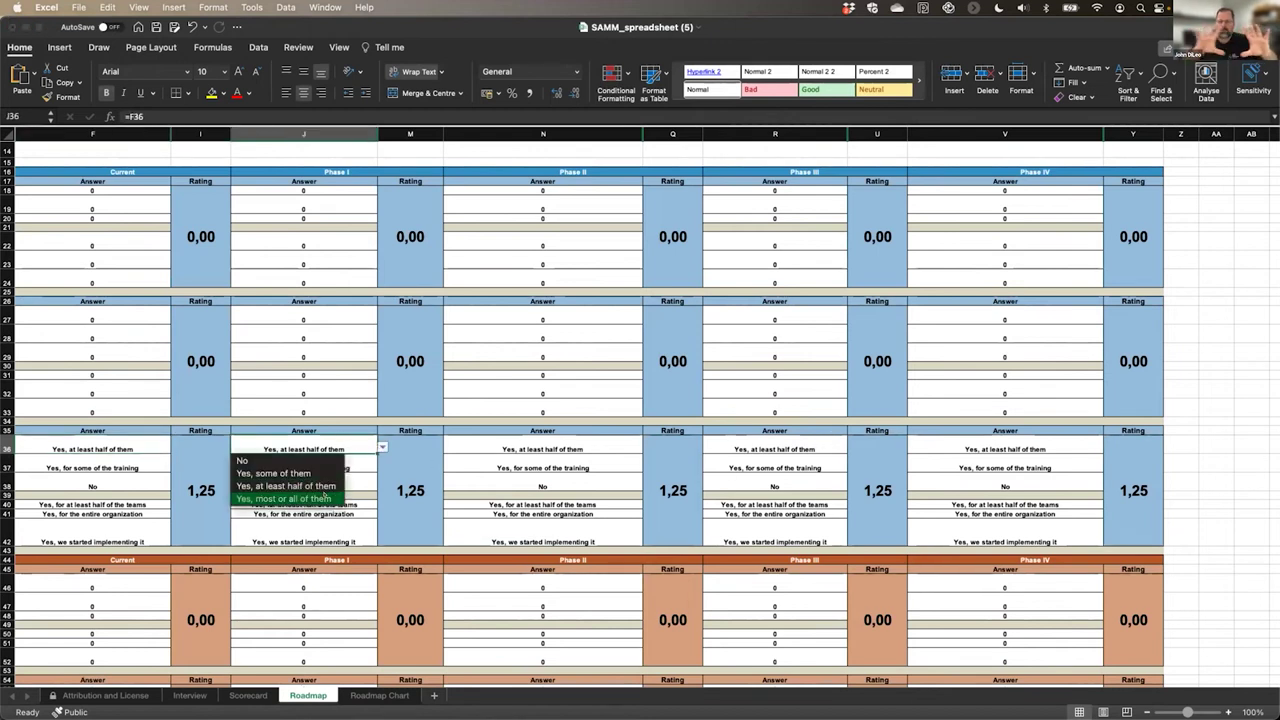
pyautogui.click(326, 496)
# - Set the Phase II roadmap answer for the role-customized training question to "Yes, for at least half of the training"
pyautogui.press('Right')
pyautogui.press('Right')
pyautogui.press('Down')
pyautogui.hotkey('alt', 'Down')
pyautogui.press('Down')
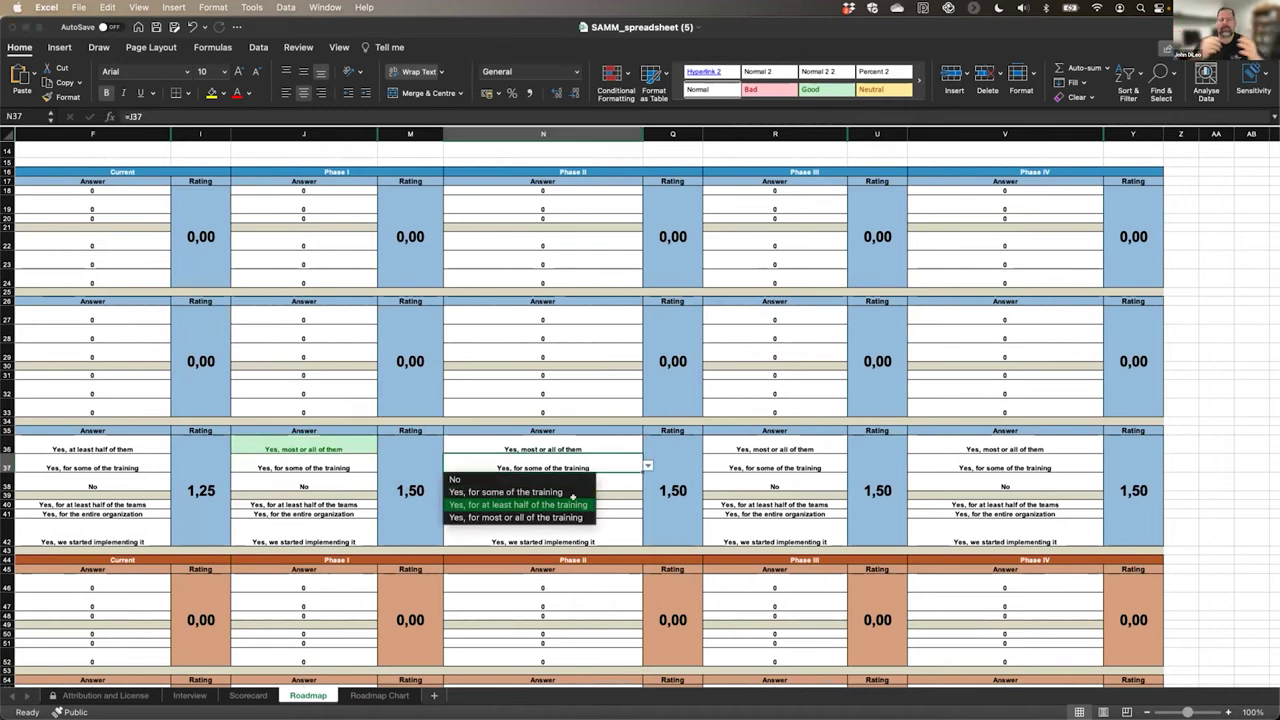
pyautogui.press('Return')
# - Set the Phase III roadmap answer for the Security Champion question to "Yes, for most or all of the teams"
pyautogui.press('Right')
pyautogui.press('Right')
pyautogui.press('Down')
pyautogui.press('Down')
pyautogui.press('Down')
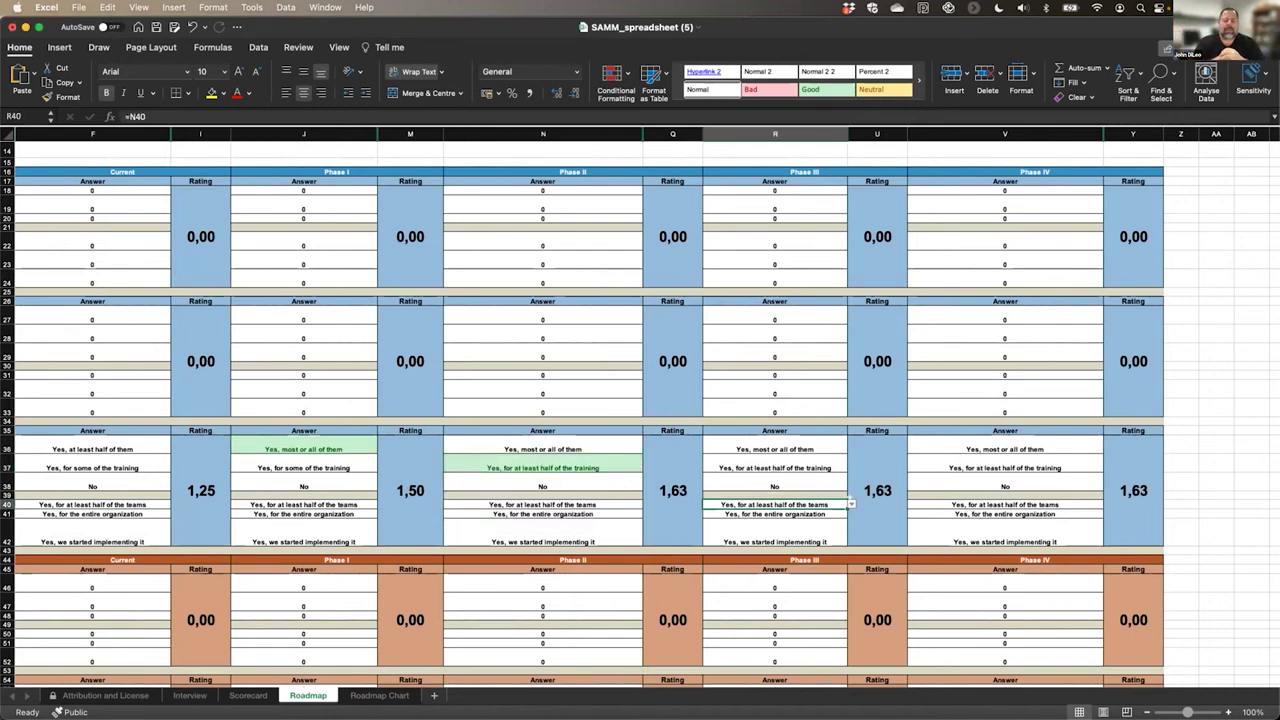
pyautogui.hotkey('alt', 'Down')
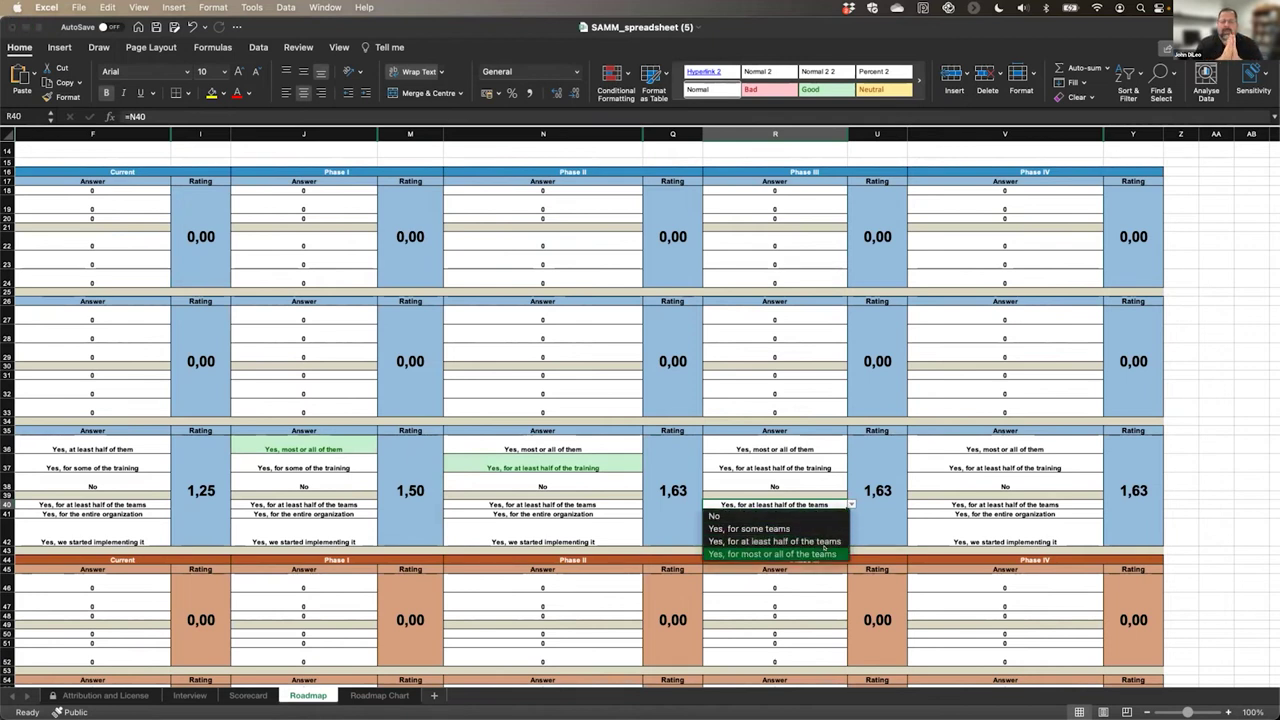
pyautogui.click(824, 552)
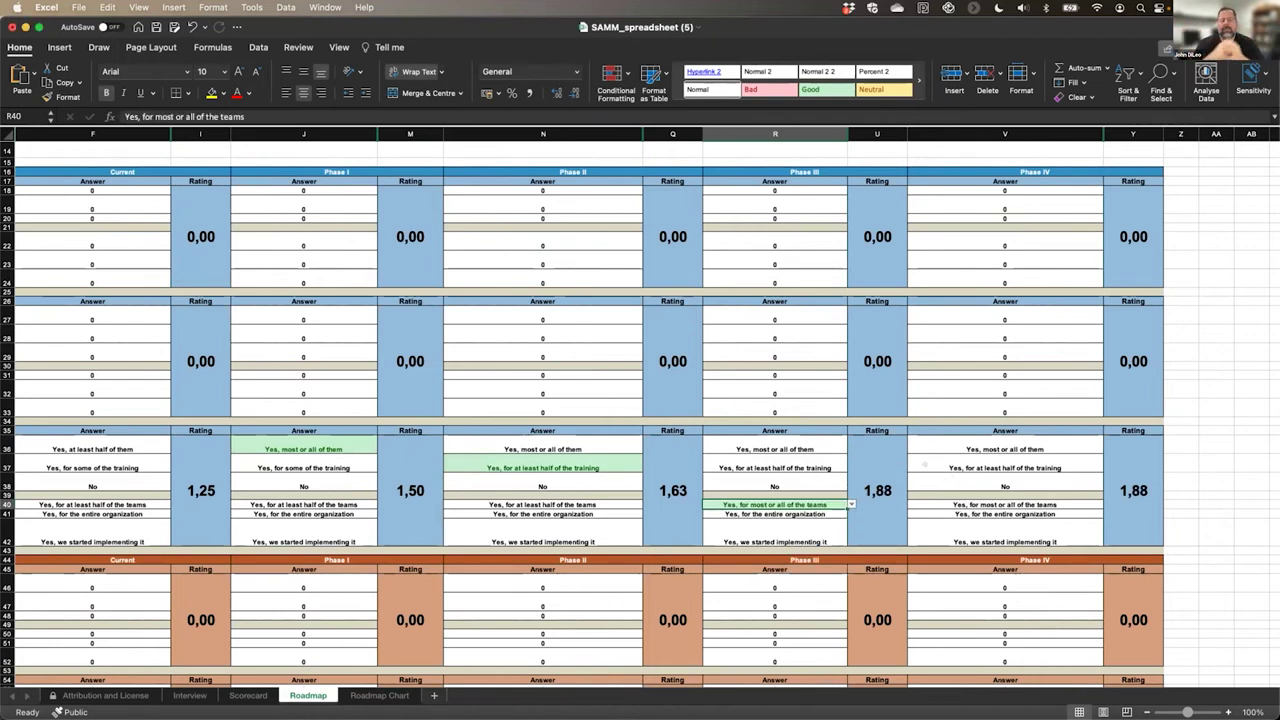
# - Set the Phase IV roadmap answer for the Learning Management System question to "Yes, for most or all of the training"
pyautogui.click(1005, 486)
pyautogui.click(1107, 485)
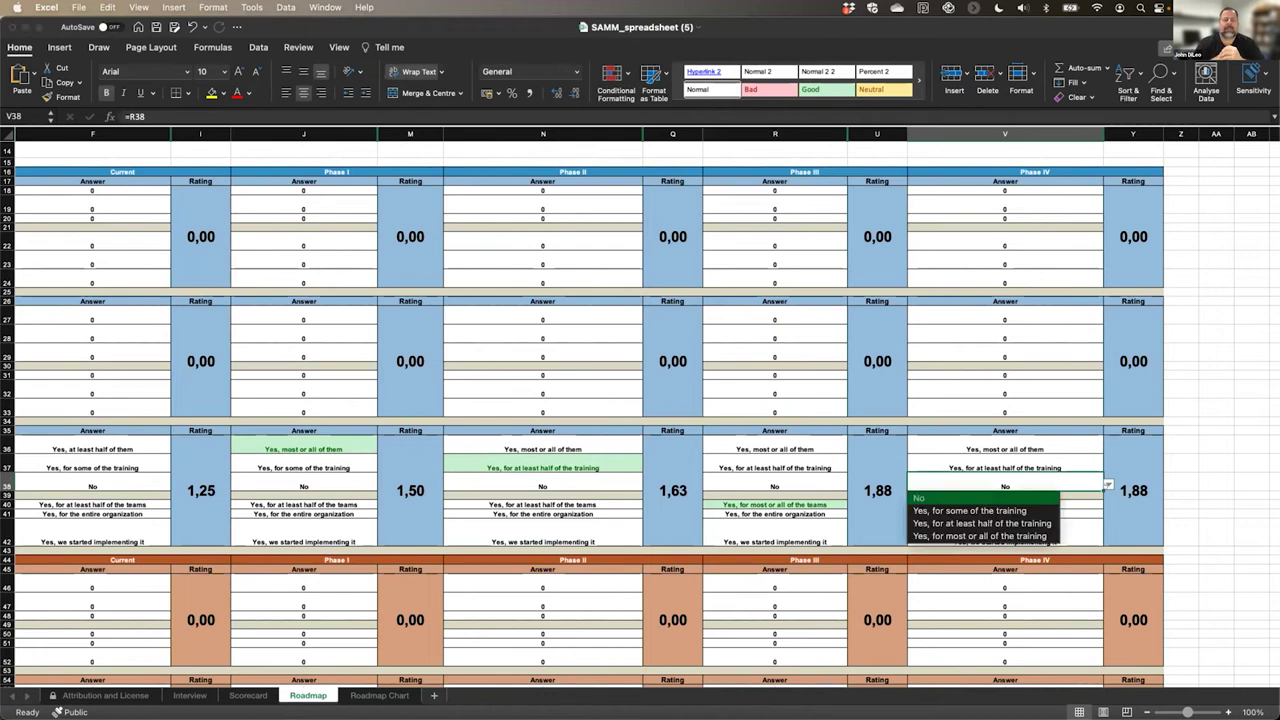
pyautogui.click(1030, 533)
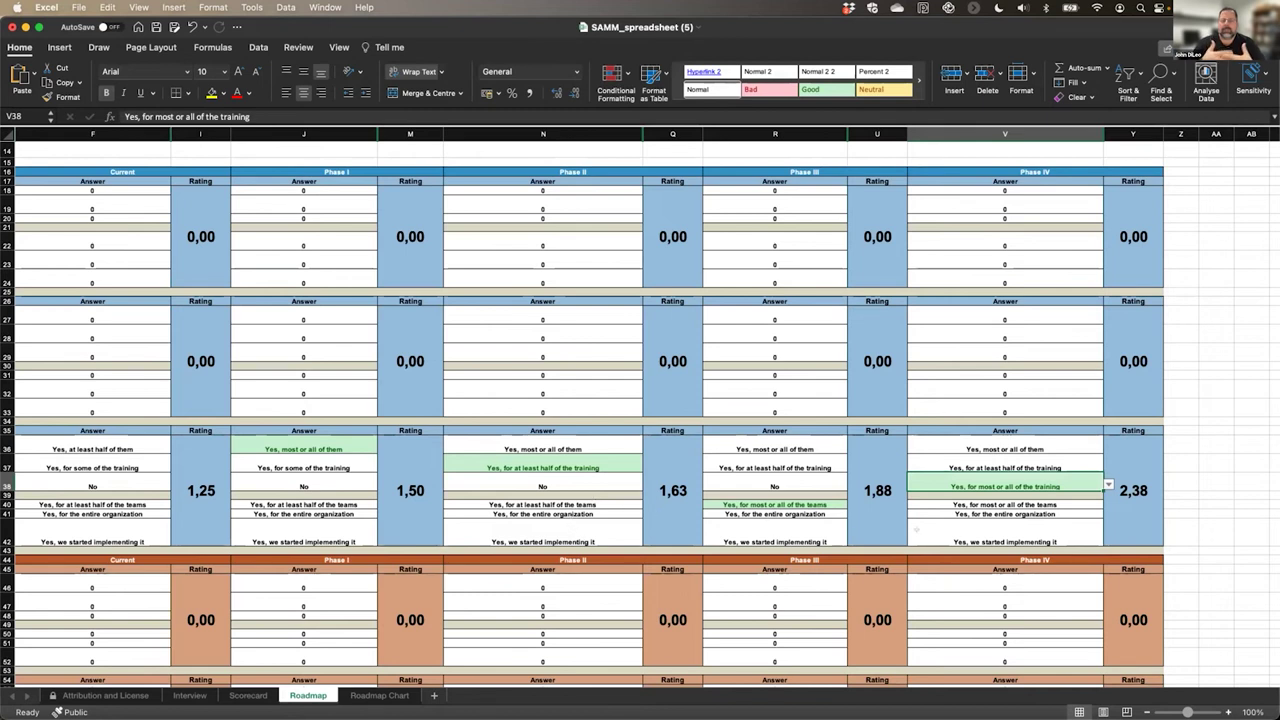
# - Set the Phase III roadmap answer for the centralized portal question to "Yes, for part of the organization"
pyautogui.click(913, 527)
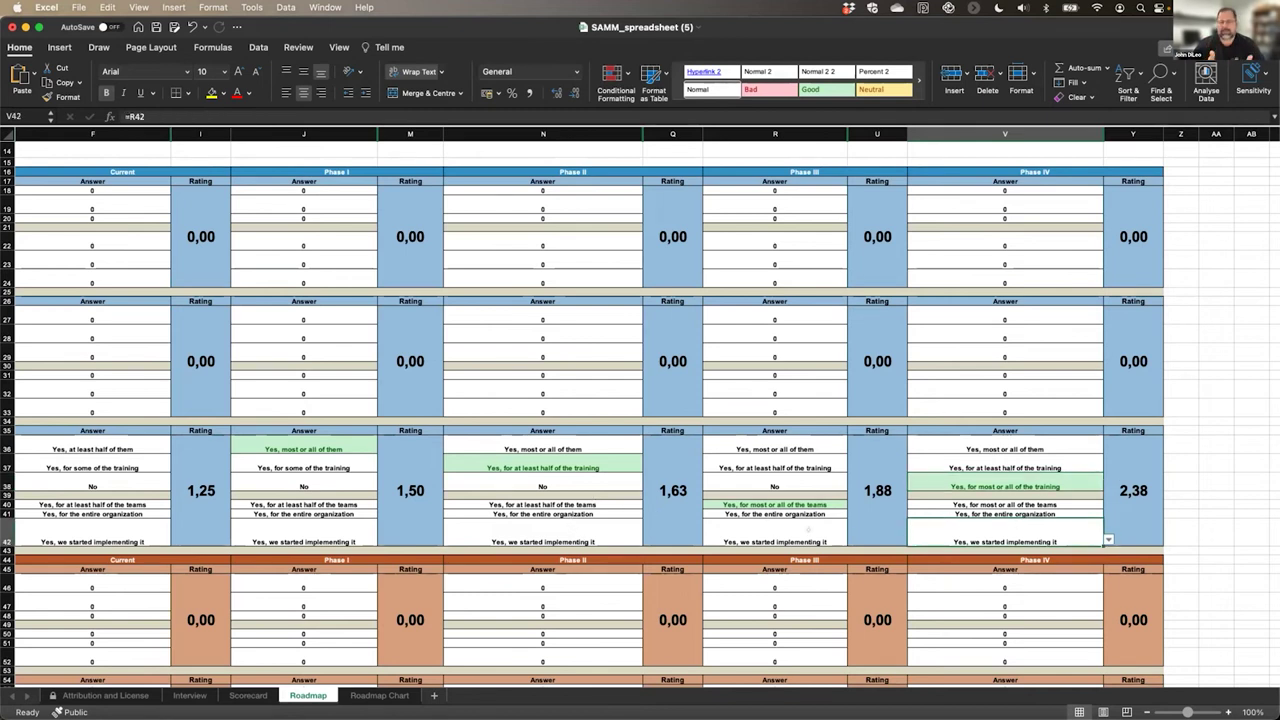
pyautogui.click(839, 541)
pyautogui.click(851, 540)
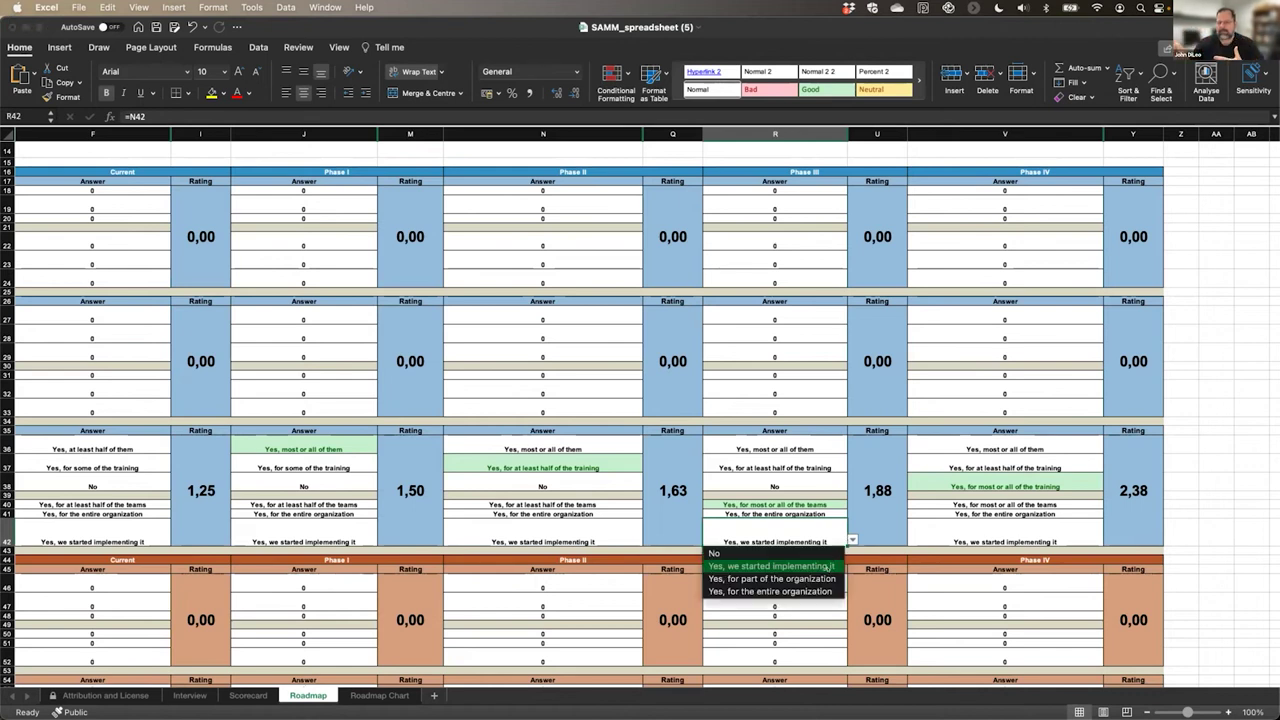
pyautogui.click(771, 578)
# - Set the Phase IV roadmap answer for the centralized portal question to "Yes, for the entire organization"
pyautogui.click(1005, 541)
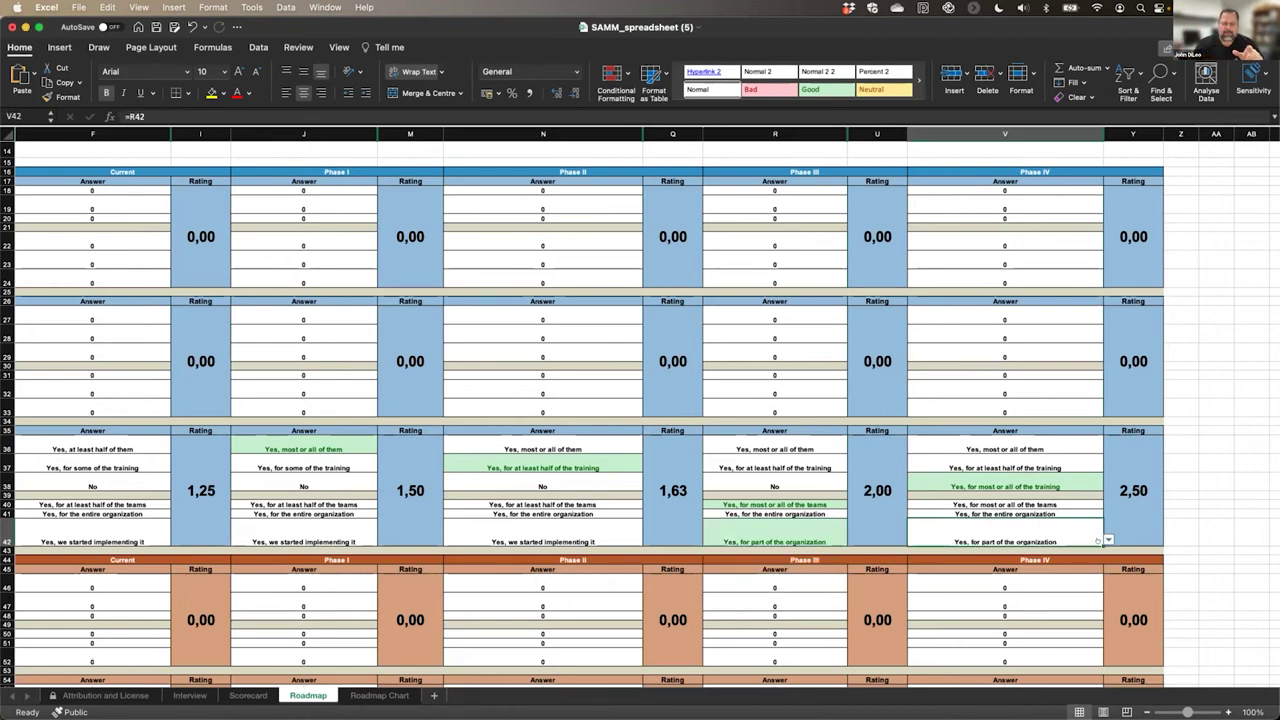
pyautogui.click(1108, 540)
pyautogui.click(997, 589)
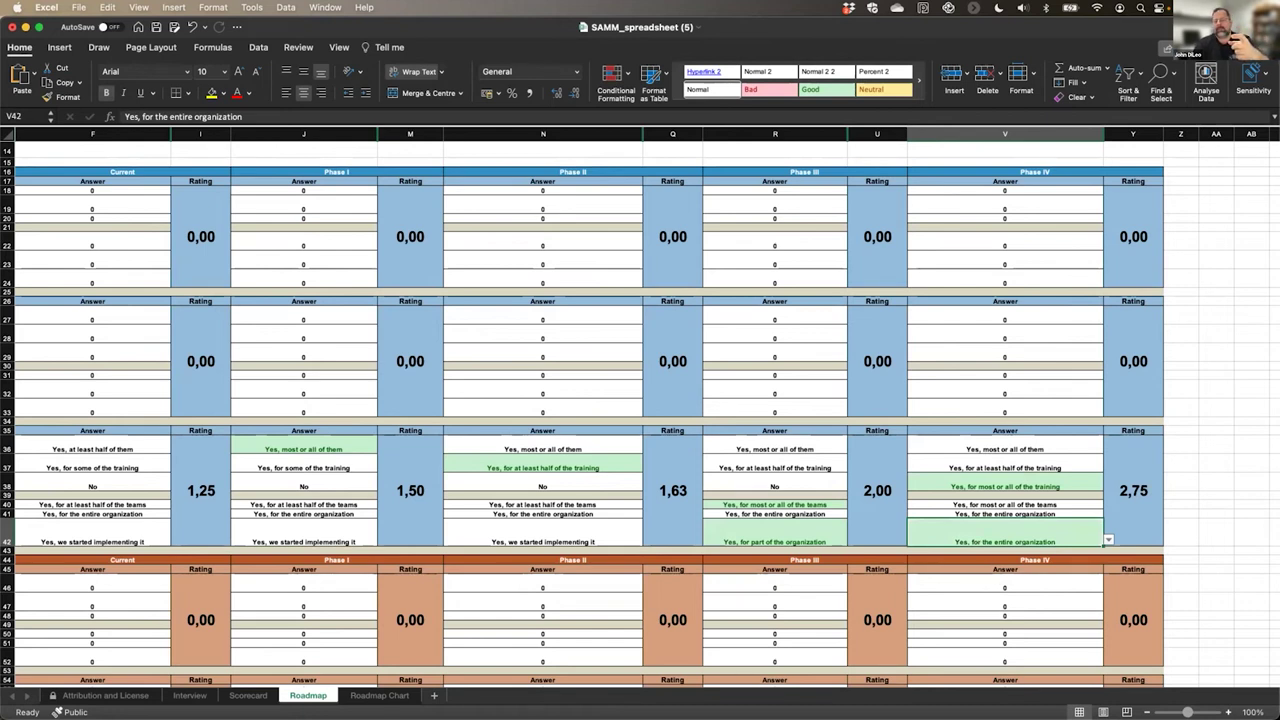
pyautogui.click(1005, 449)
pyautogui.click(1108, 446)
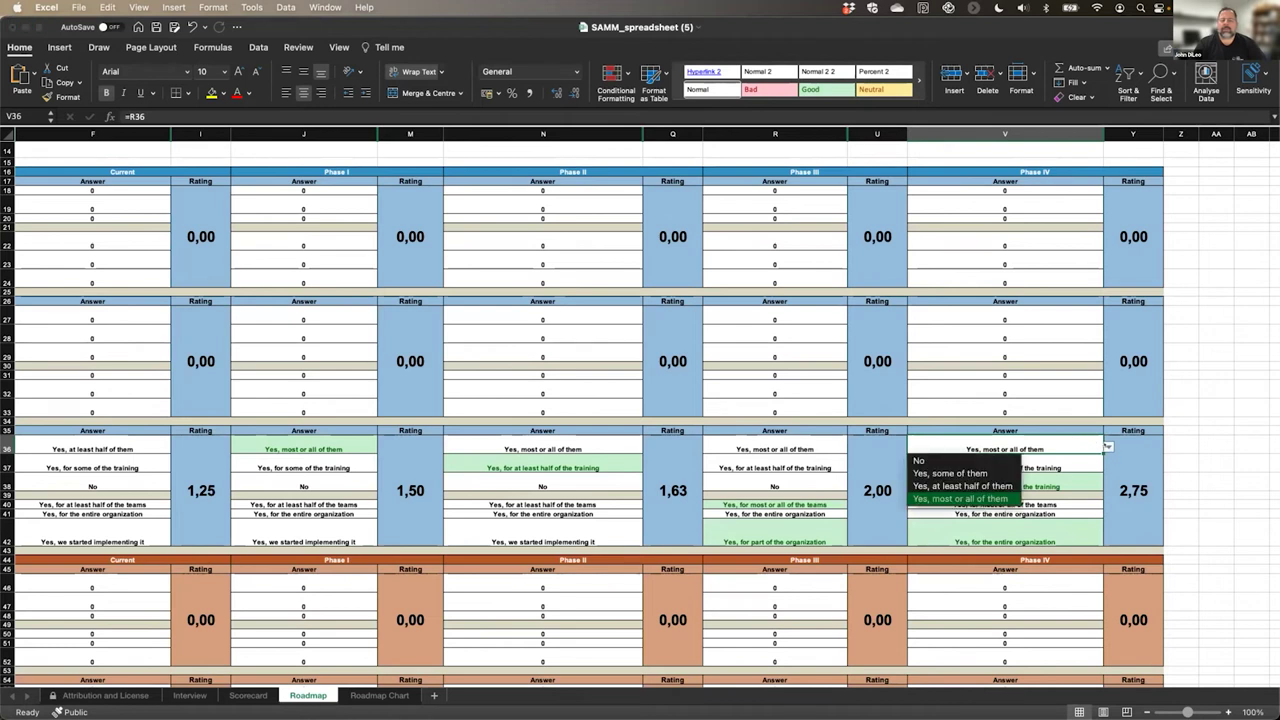
pyautogui.click(1108, 446)
pyautogui.press('Down')
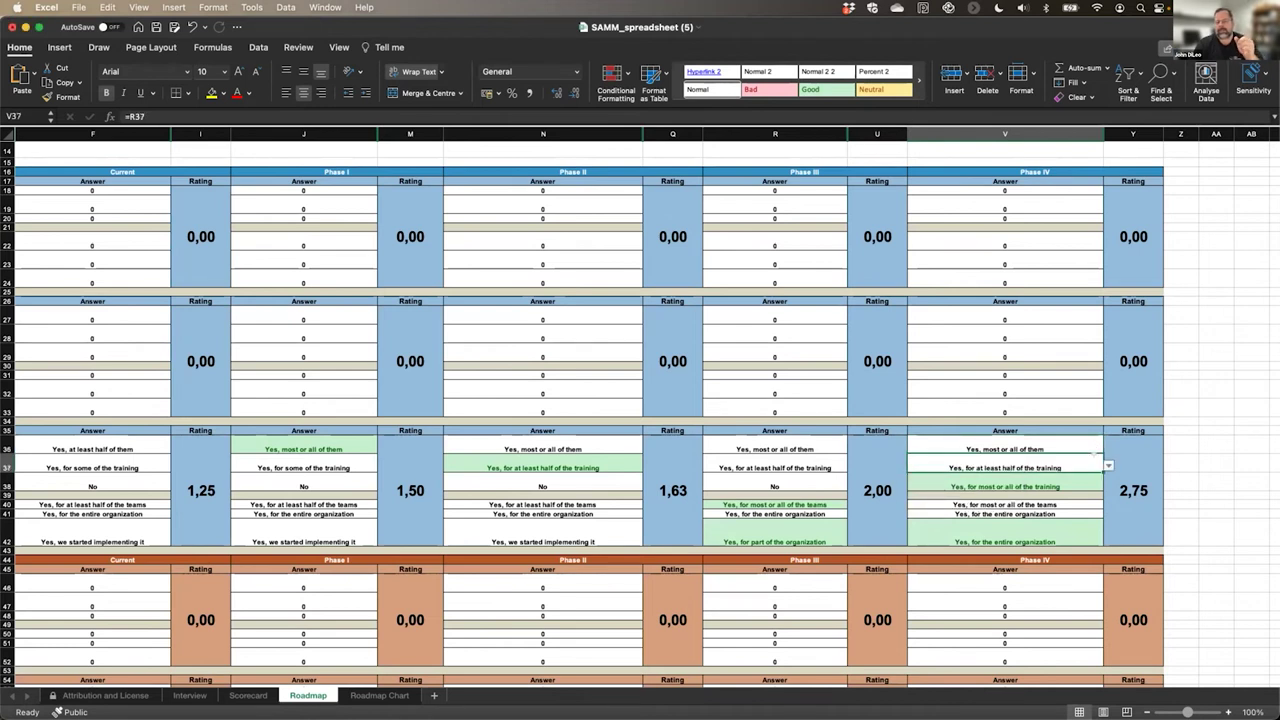
pyautogui.click(1108, 465)
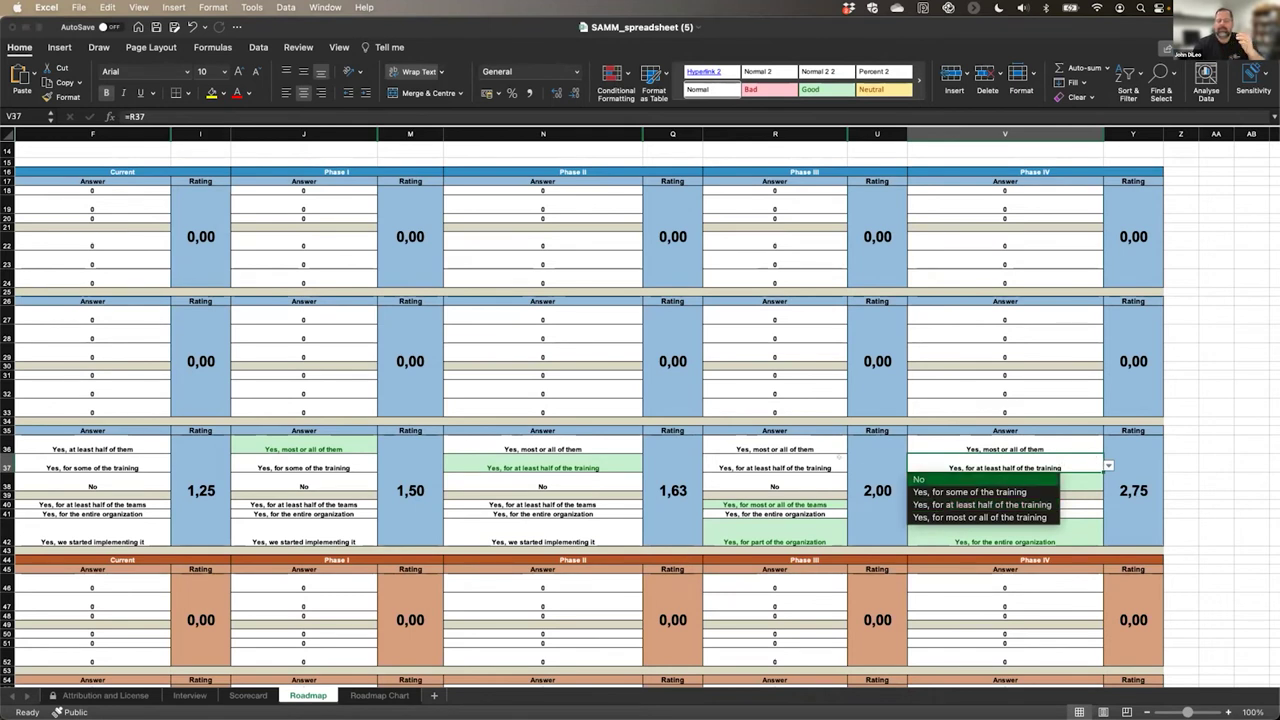
pyautogui.press('Escape')
# - Set the Phase III roadmap answer for the role-customized training question to "Yes, for most or all of the training"
pyautogui.click(775, 467)
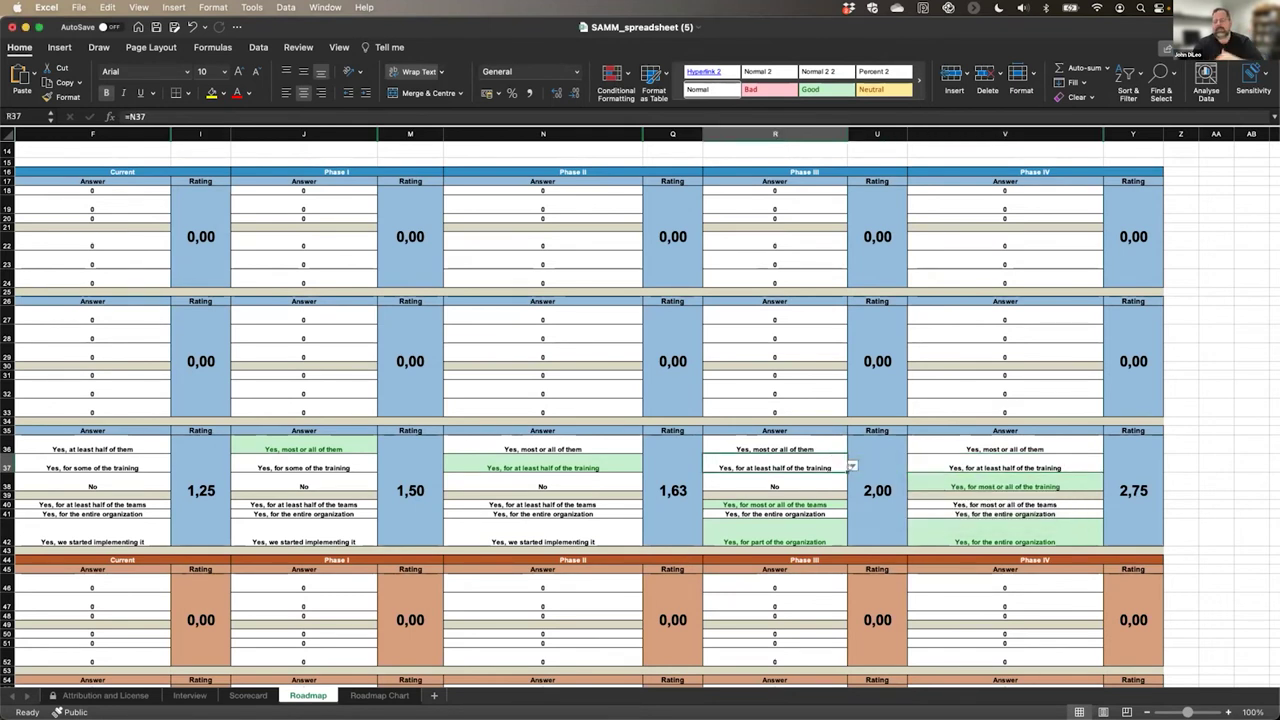
pyautogui.click(851, 466)
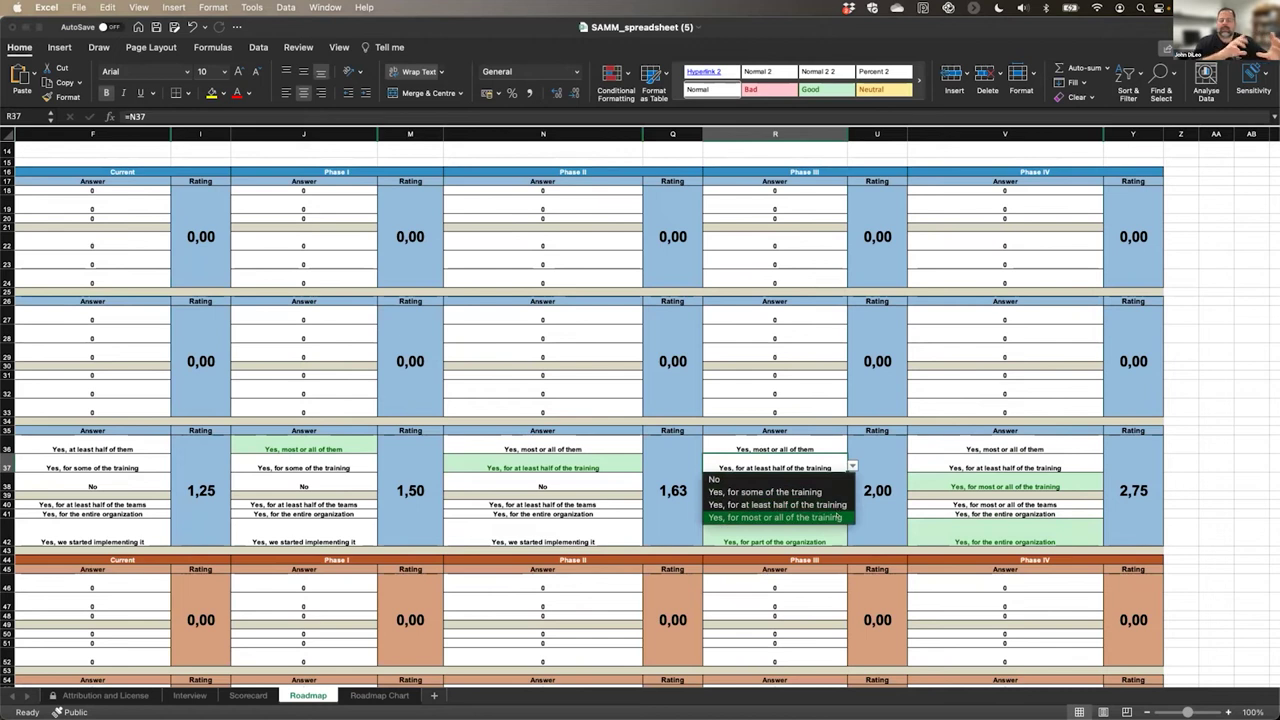
pyautogui.click(837, 517)
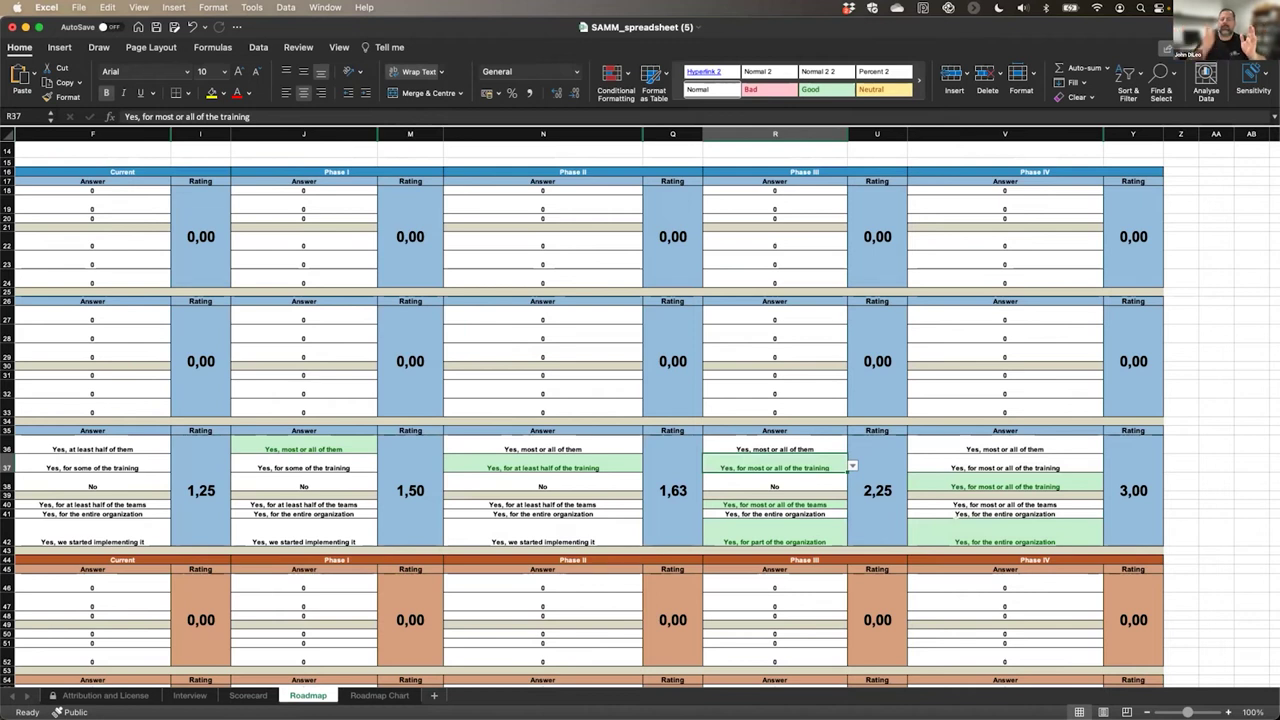
# - Review the Education & Guidance phase progression on the Roadmap Chart sheet, then return to the question columns of the Roadmap sheet
pyautogui.click(378, 695)
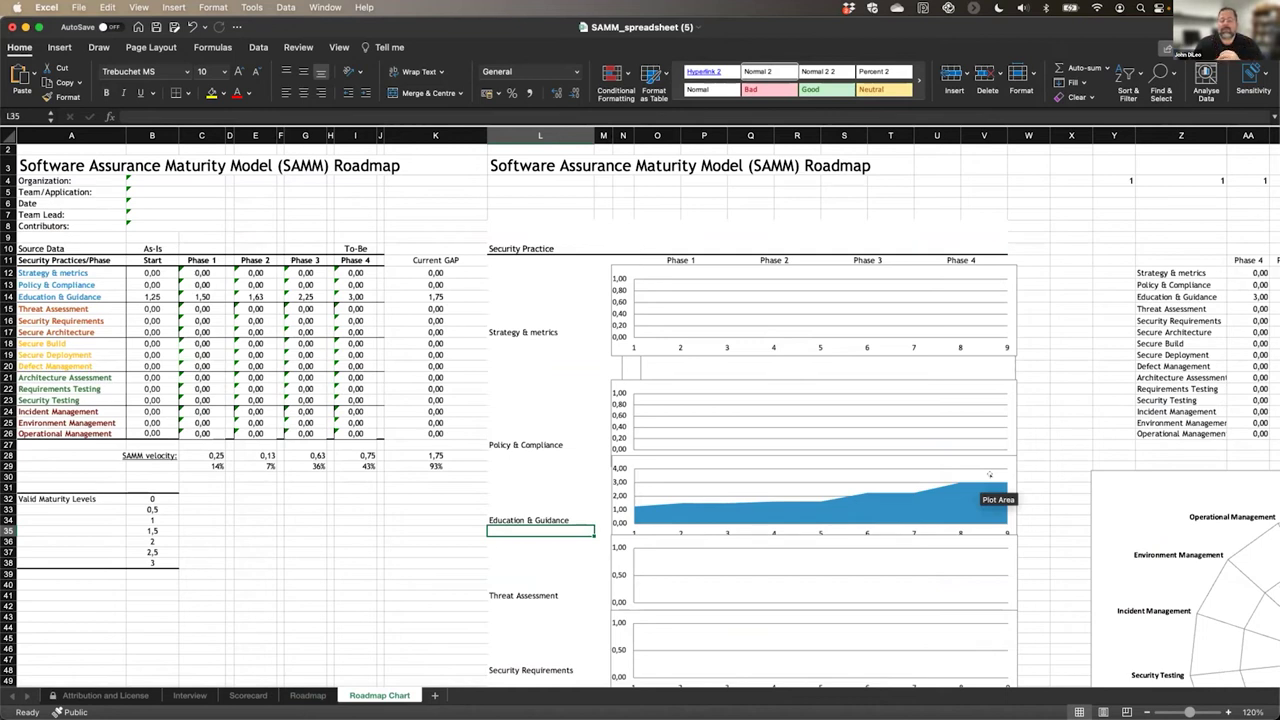
pyautogui.press('super+Tab')
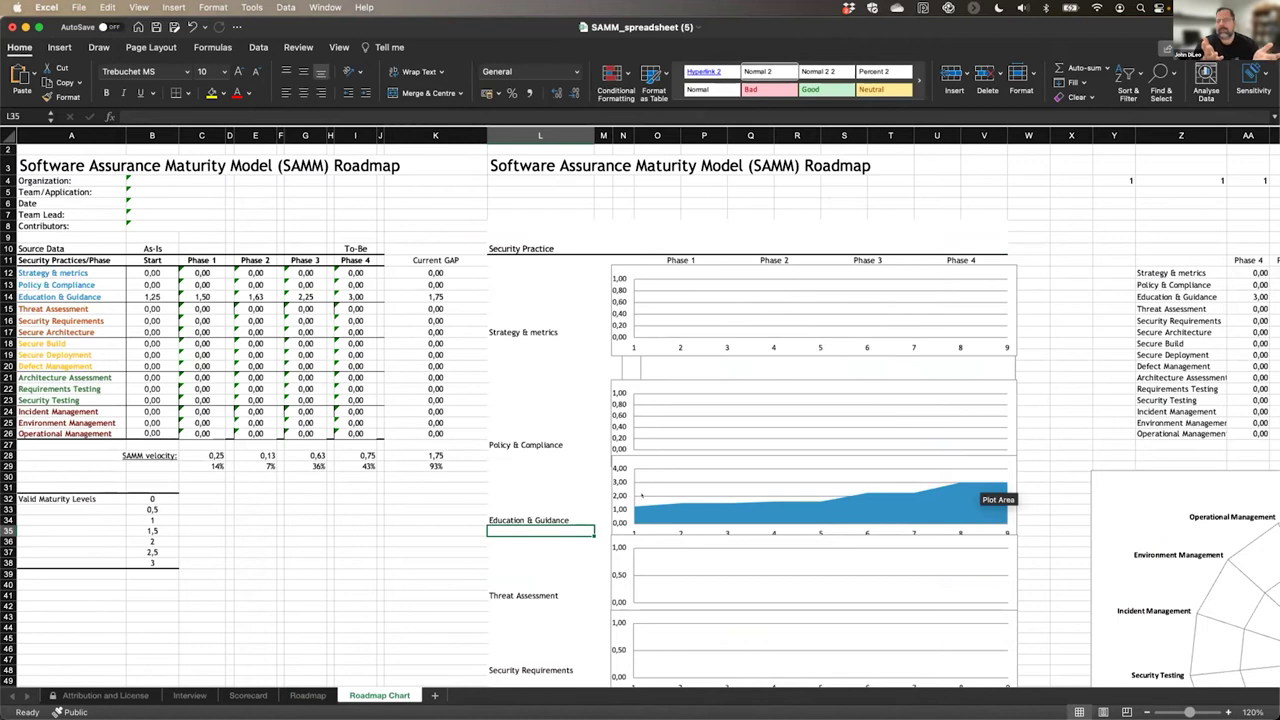
pyautogui.click(308, 695)
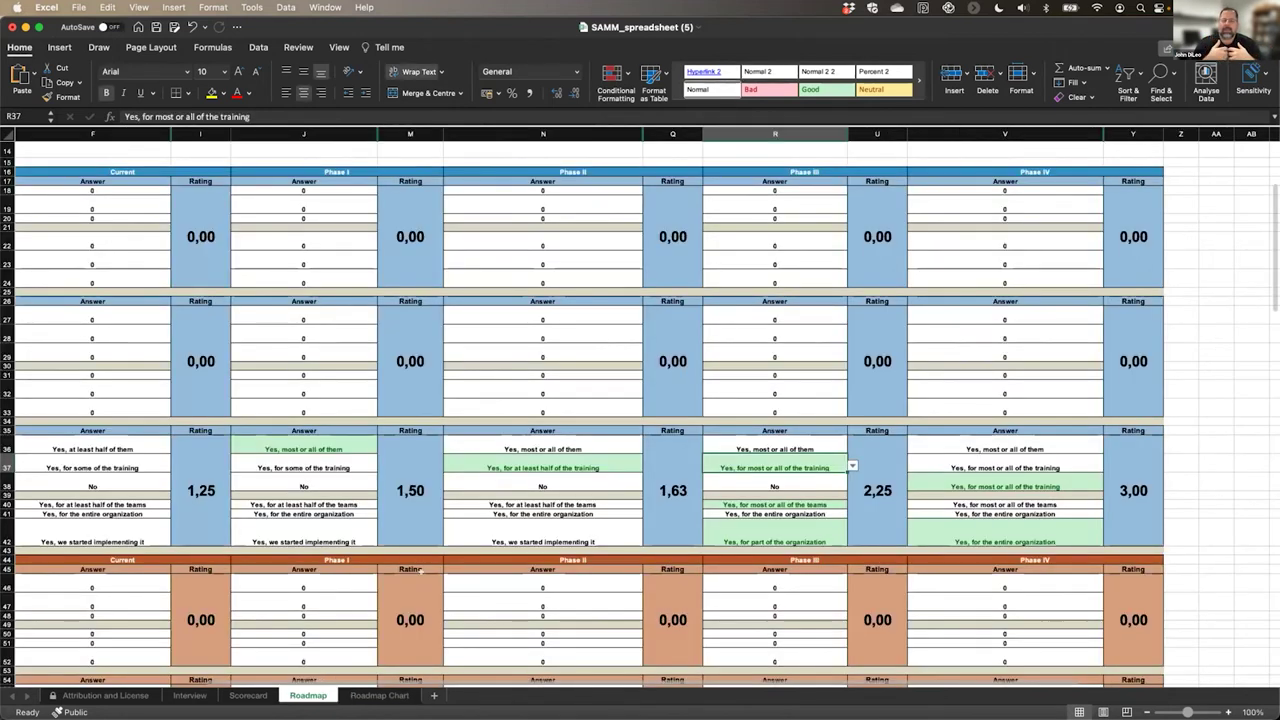
pyautogui.hscroll(-5, 432, 560)
pyautogui.hscroll(-5, 432, 560)
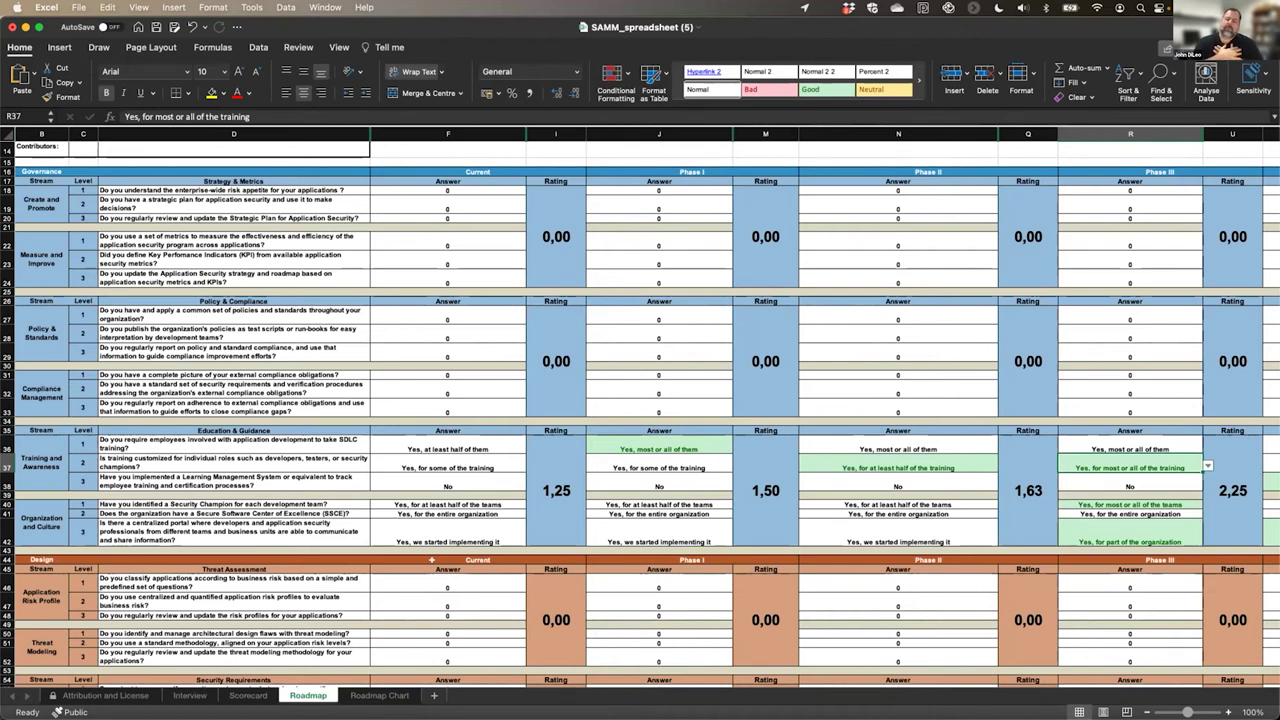
# - Switch to Chrome and browse the shared Google Drive from the Train-the-Trainer folder up to the OWASP SAMM public share folder
pyautogui.press('super+Tab')
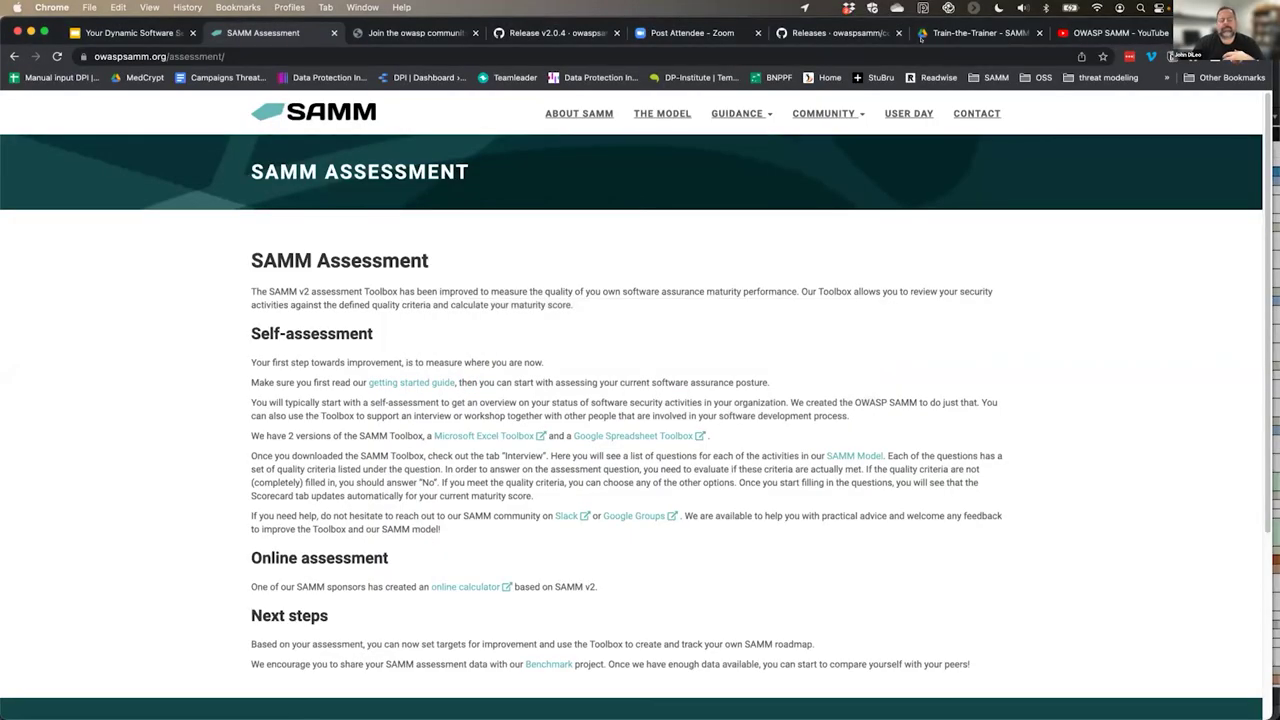
pyautogui.click(1015, 57)
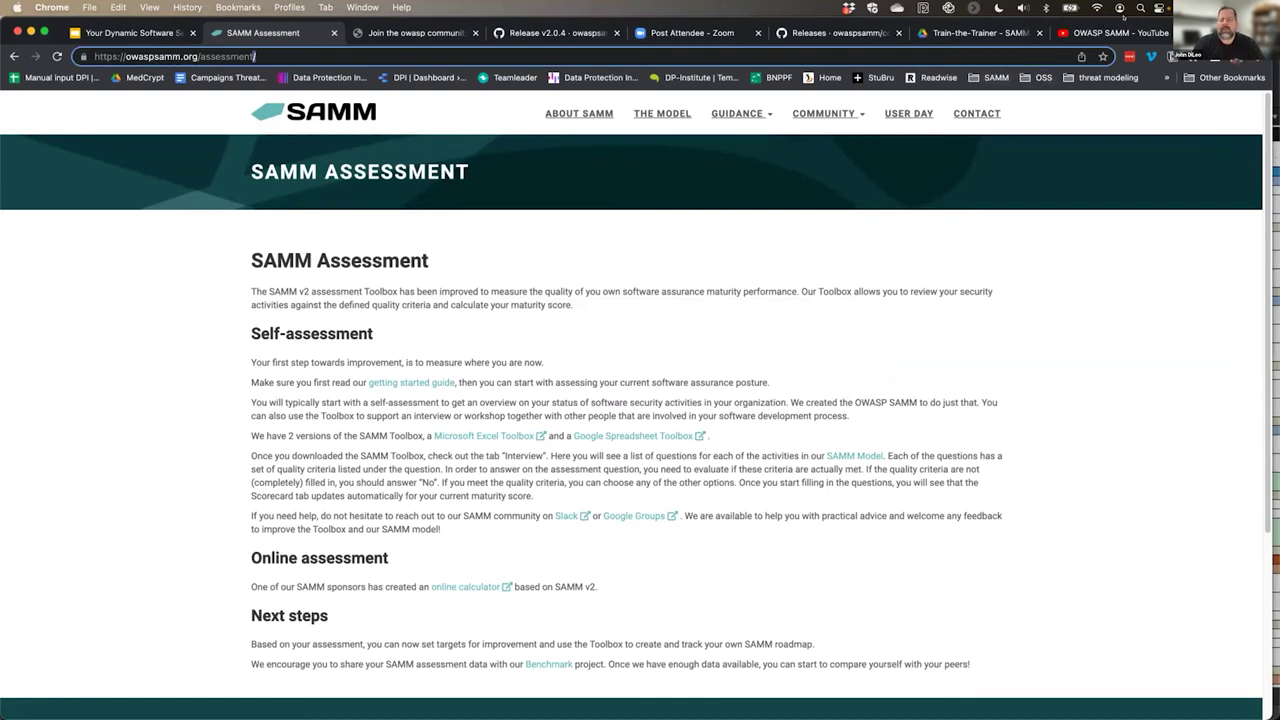
pyautogui.click(977, 30)
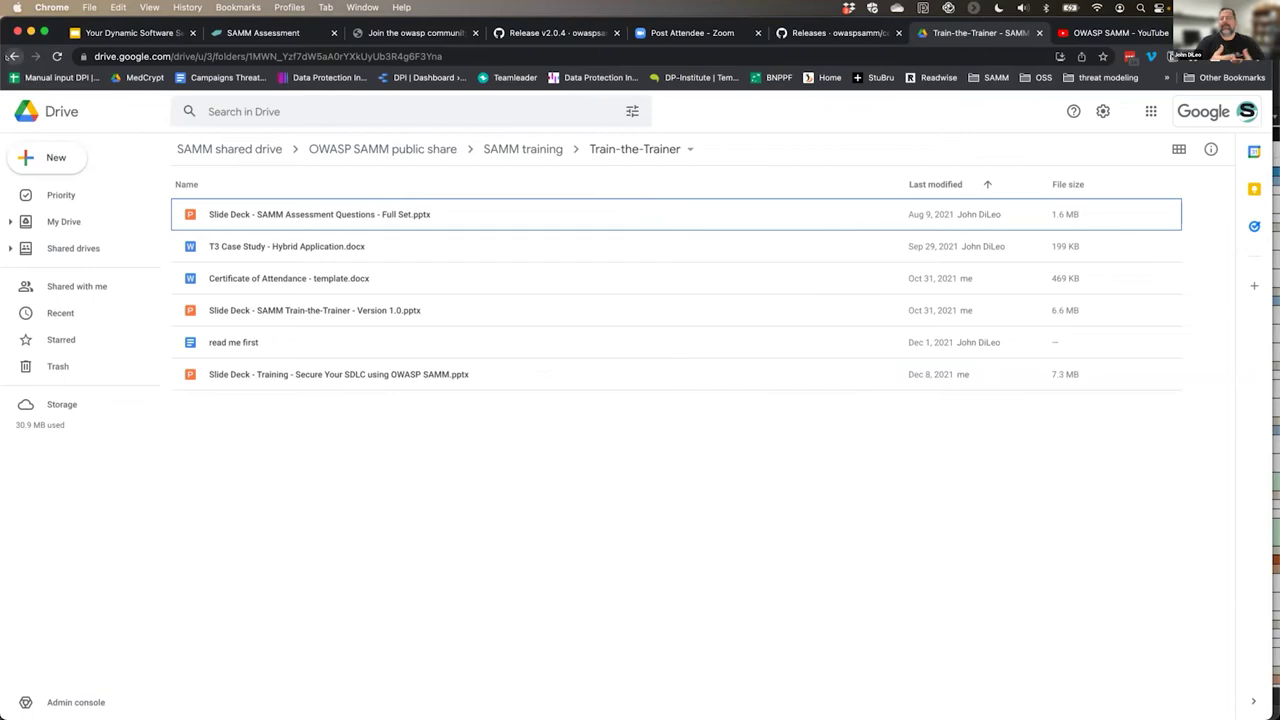
pyautogui.click(13, 56)
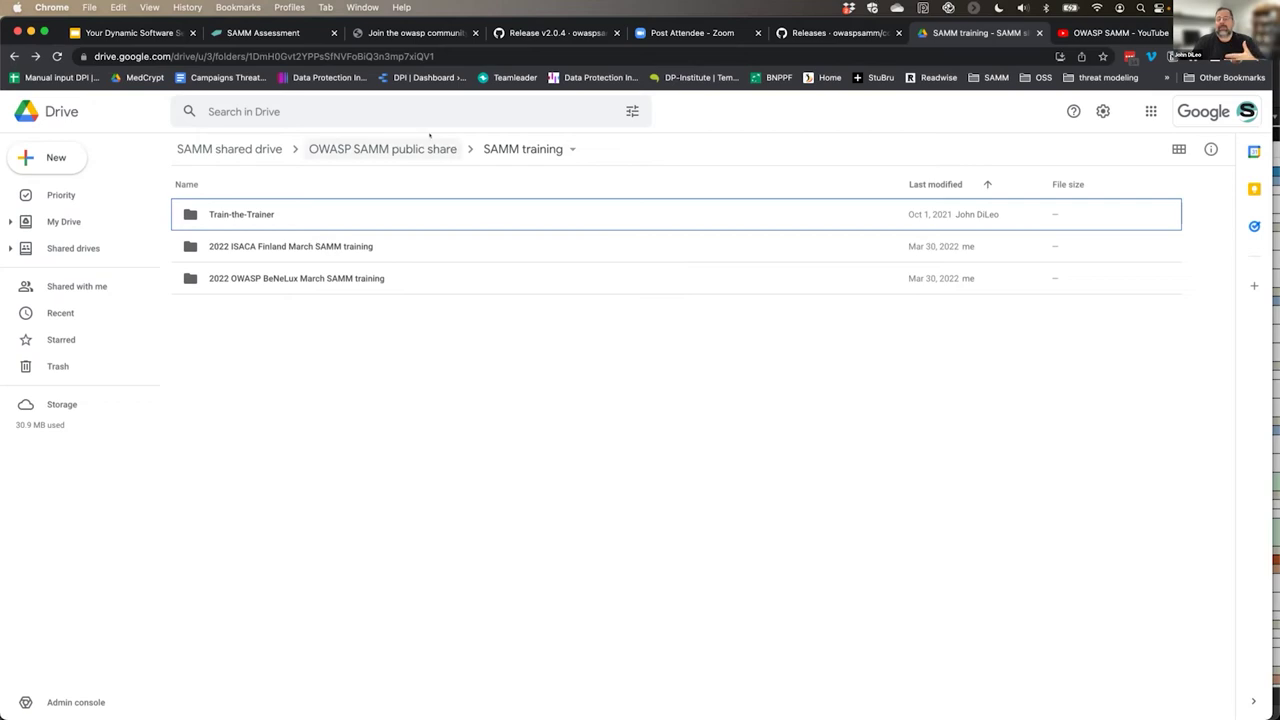
pyautogui.click(428, 147)
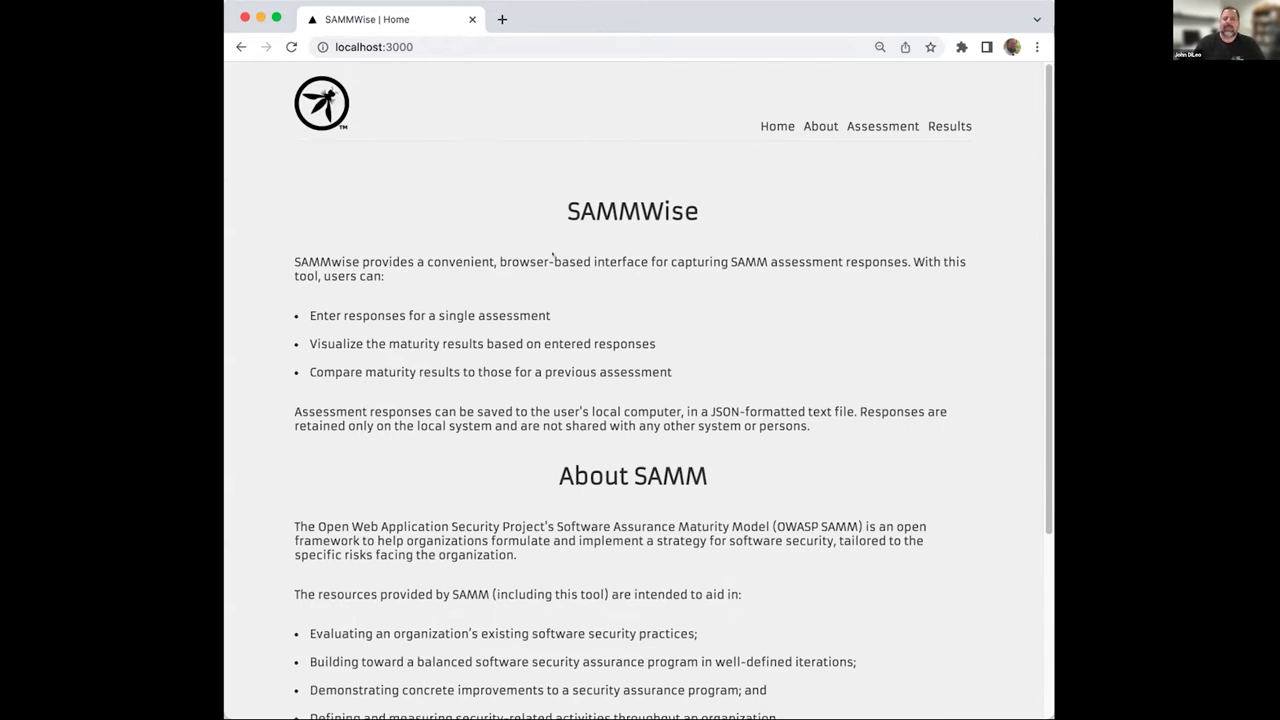
# - Read through the SAMMWise home page and its About page, down to the version history
pyautogui.scroll(-2, 552, 253)
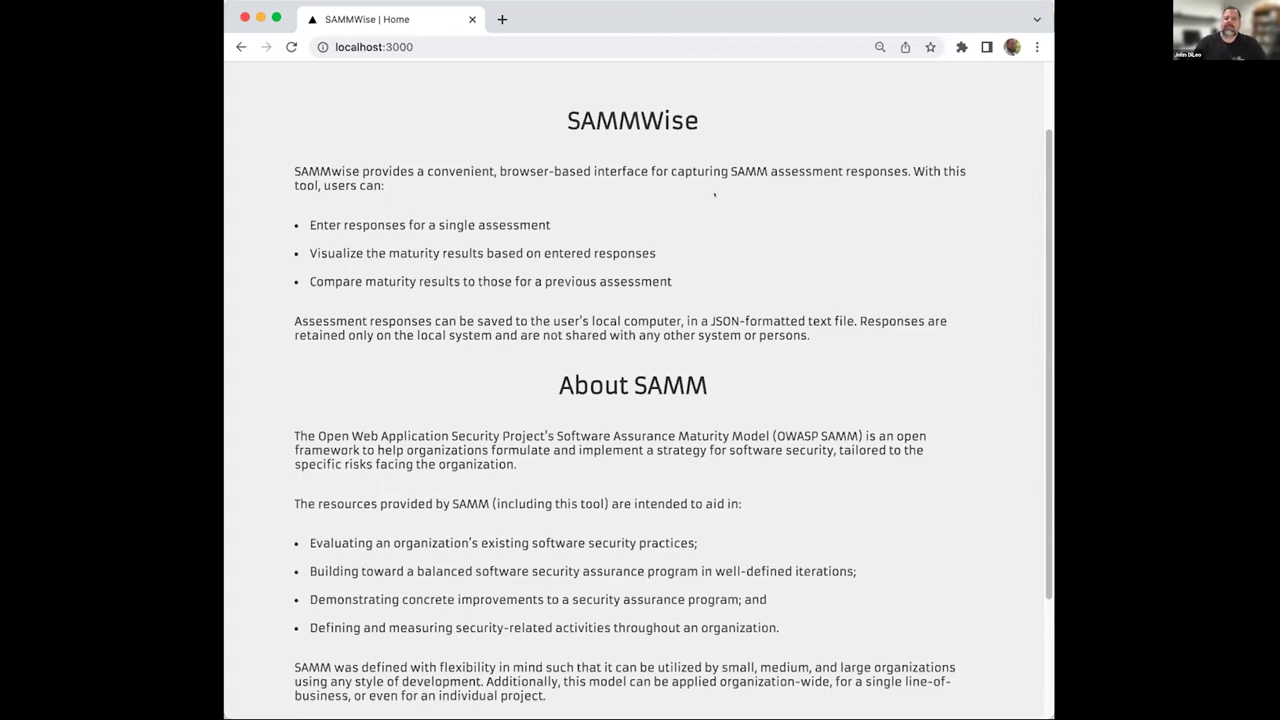
pyautogui.scroll(3, 714, 195)
pyautogui.click(806, 125)
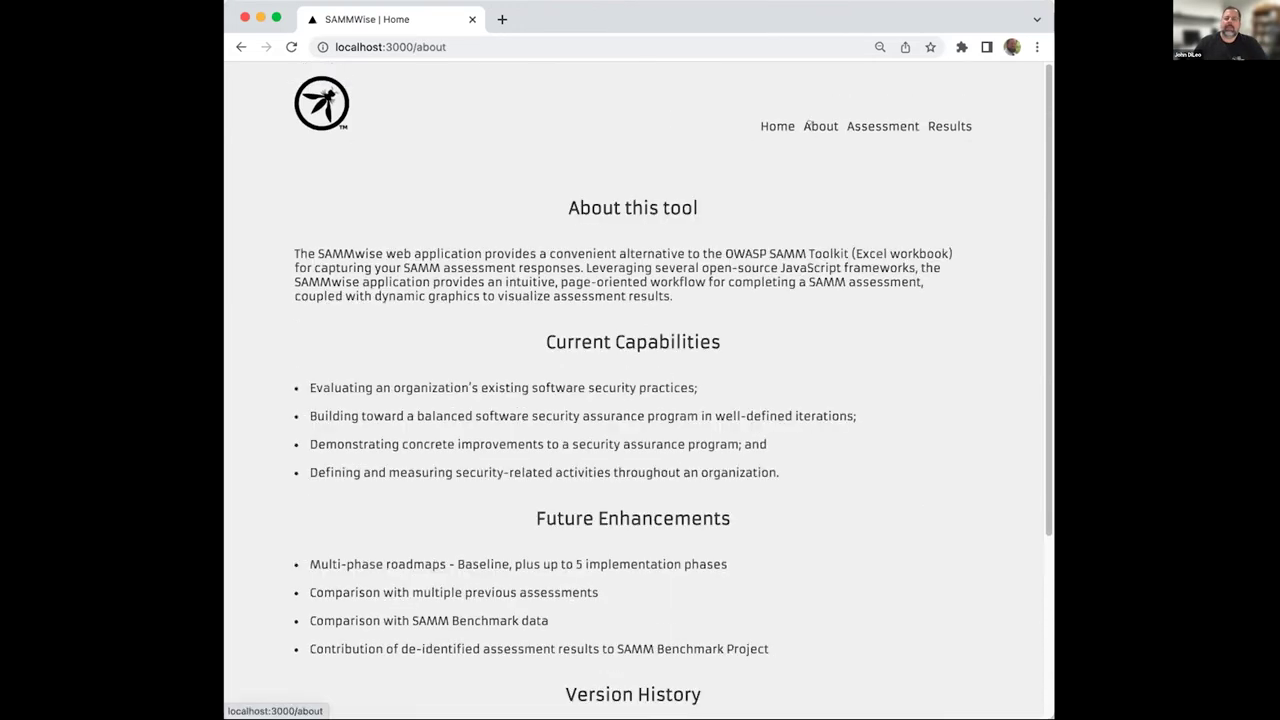
pyautogui.scroll(-1, 877, 494)
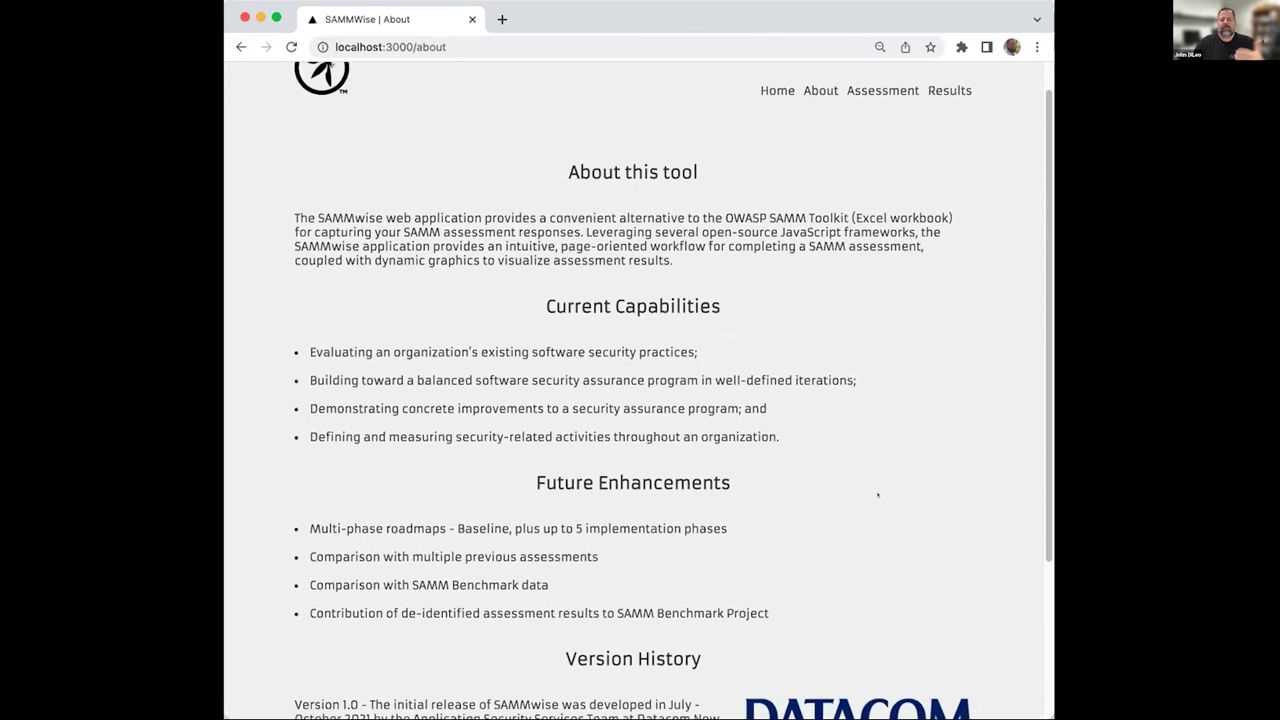
pyautogui.scroll(-5, 877, 494)
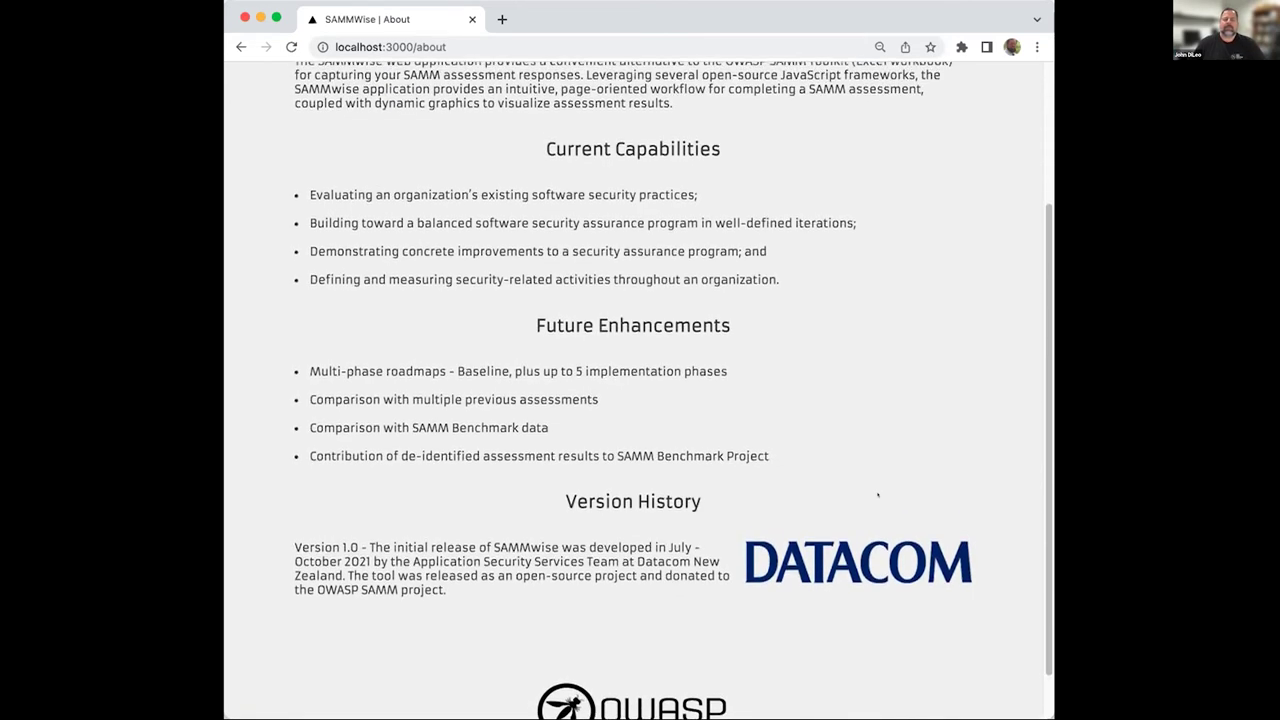